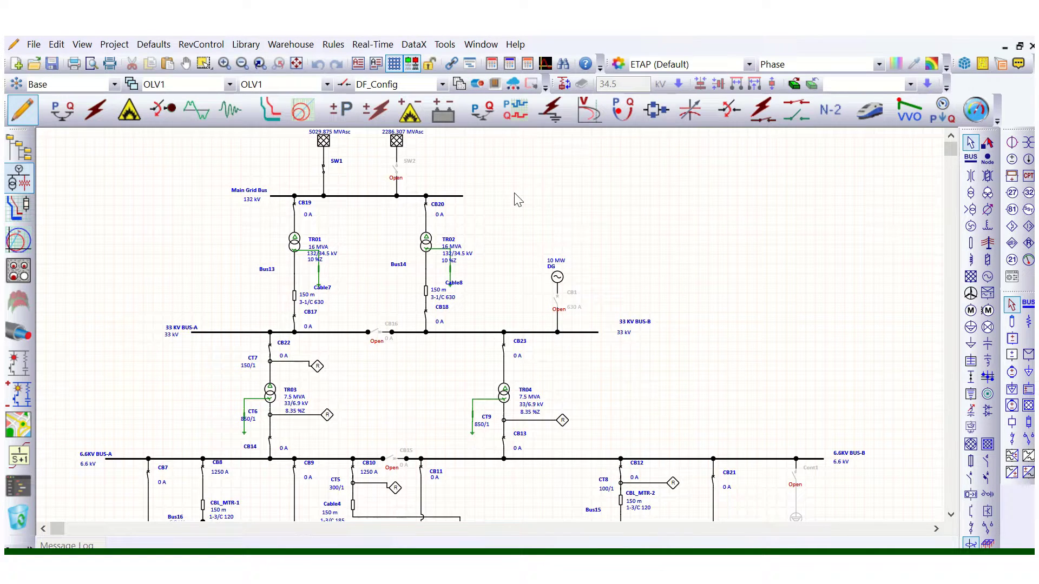
Step: Open the nameplate data of motor HV_MTR-2 on the 6.6 kV bus and examine its Design loading
scroll(354, 422, down, 2)
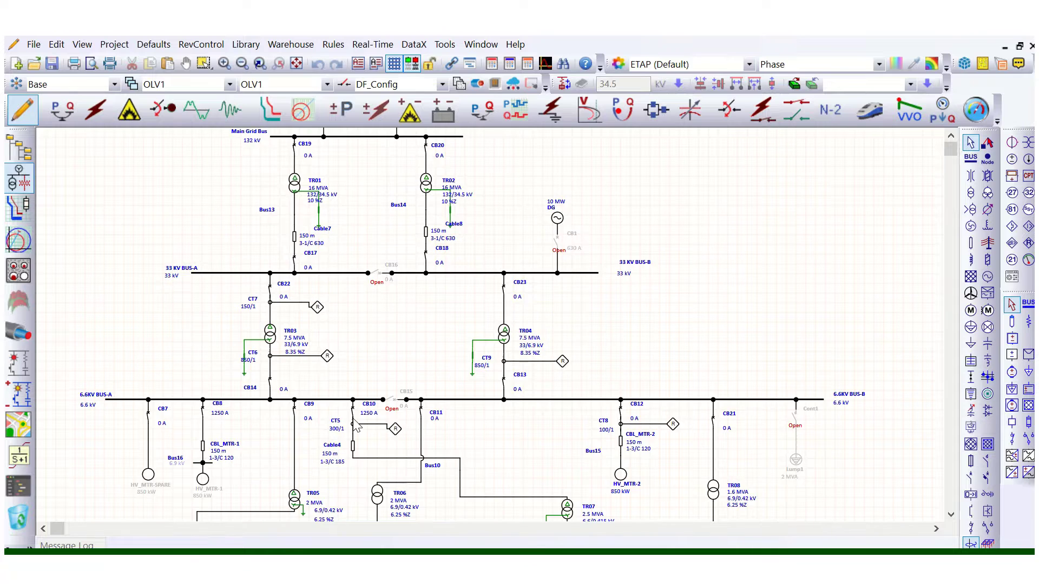
scroll(287, 412, down, 2)
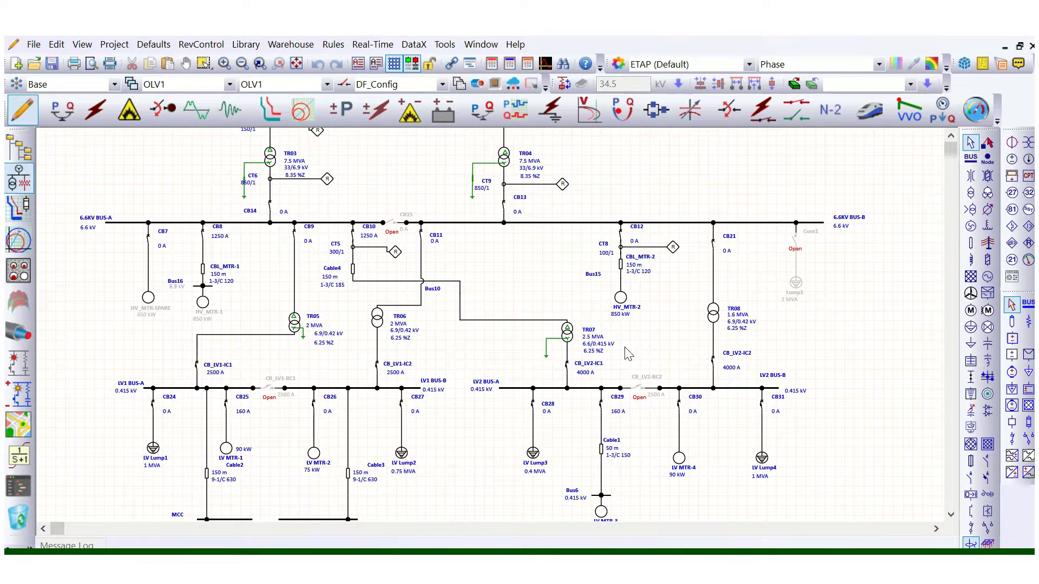
click(622, 303)
double_click(622, 303)
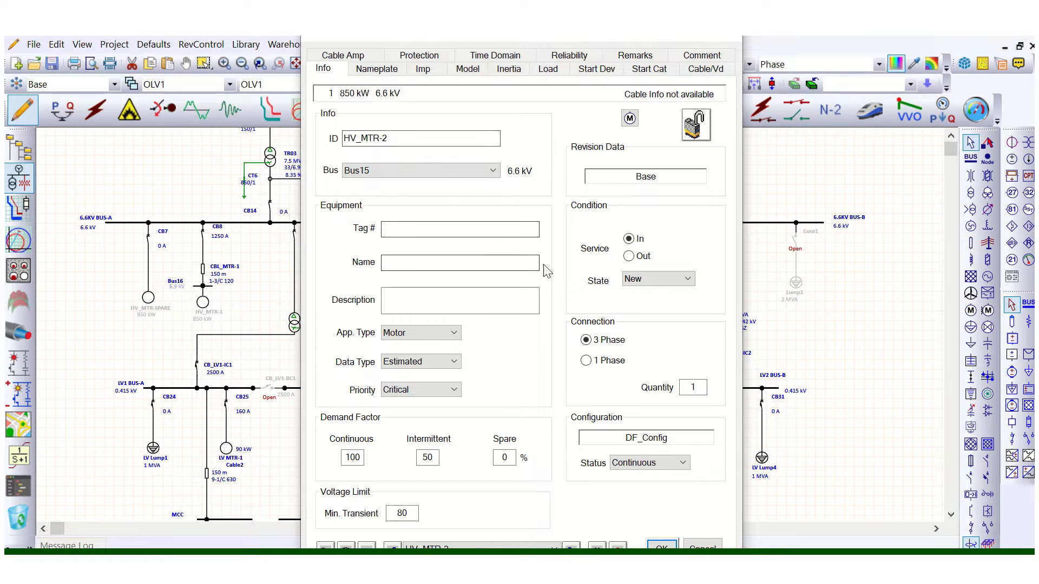
click(378, 75)
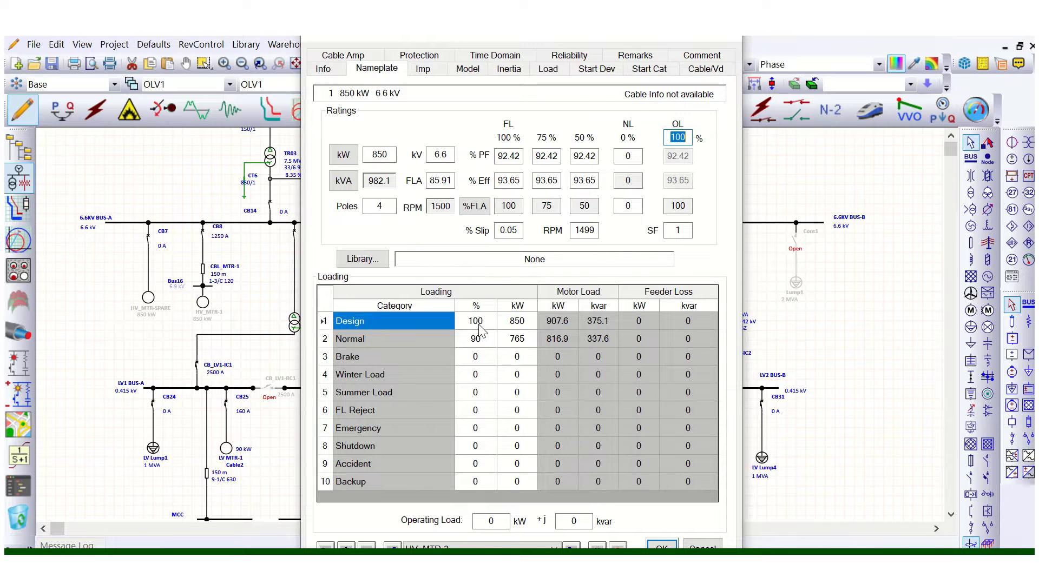
click(518, 322)
drag(533, 322, 501, 323)
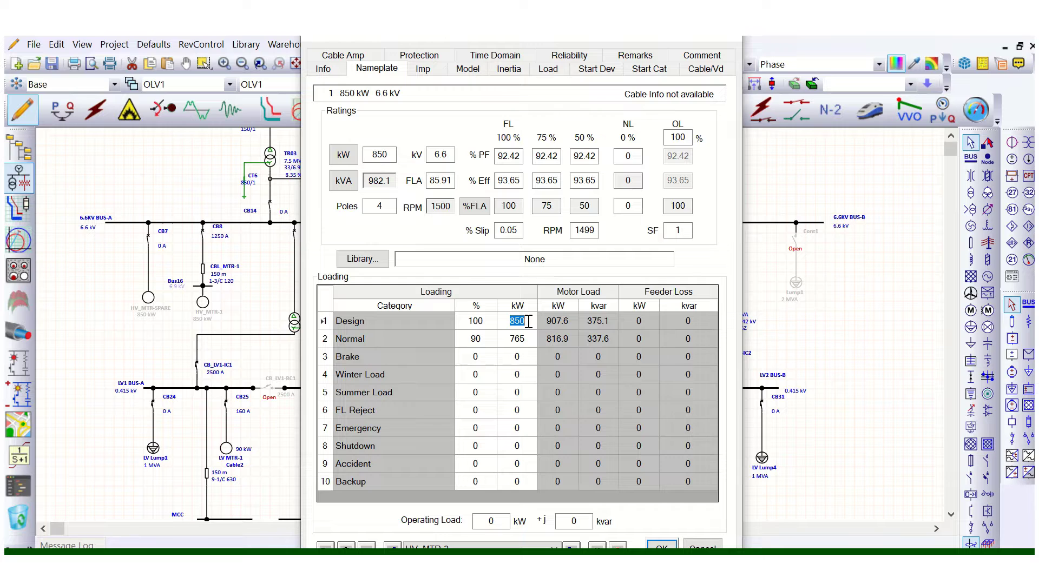
Step: Examine the Normal loading percentage and kW of HV_MTR-2, and close its editor without saving
click(485, 339)
click(471, 339)
click(487, 337)
click(350, 337)
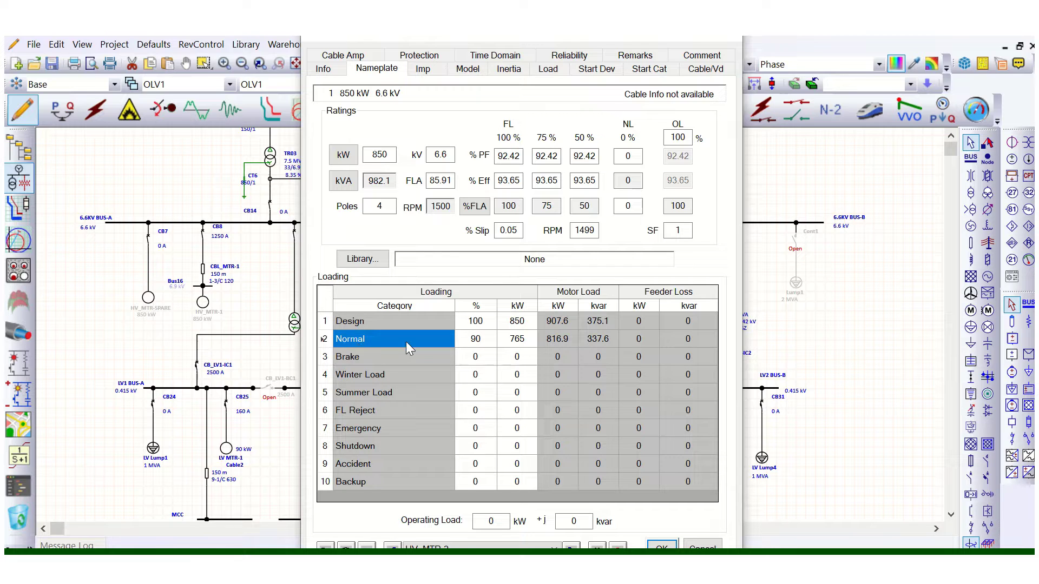
click(520, 342)
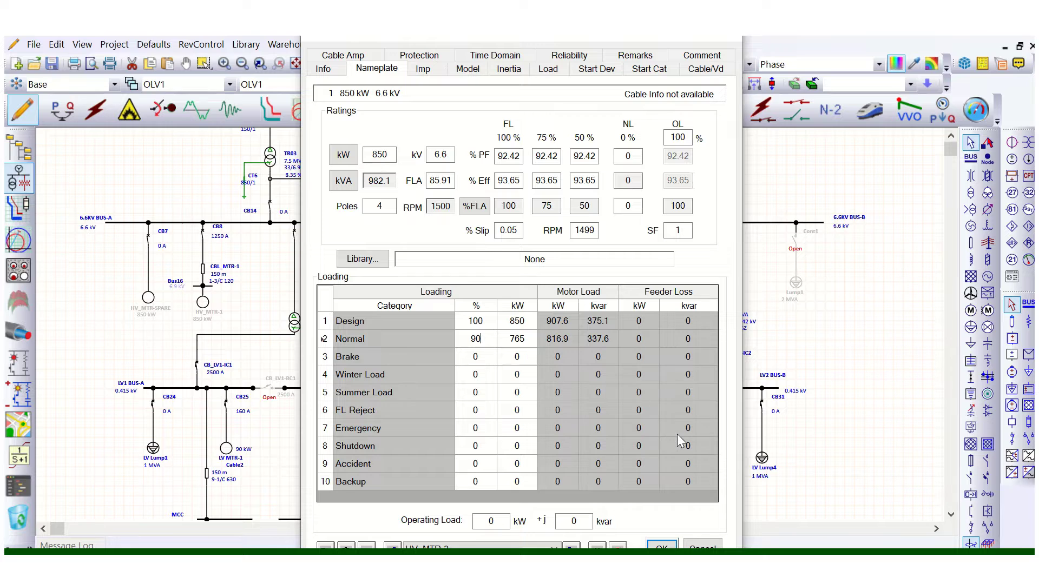
click(704, 546)
Step: View the Design and Normal loading percentages in the nameplate of lumped load LV Lump4, and close its editor without saving
click(762, 462)
double_click(763, 462)
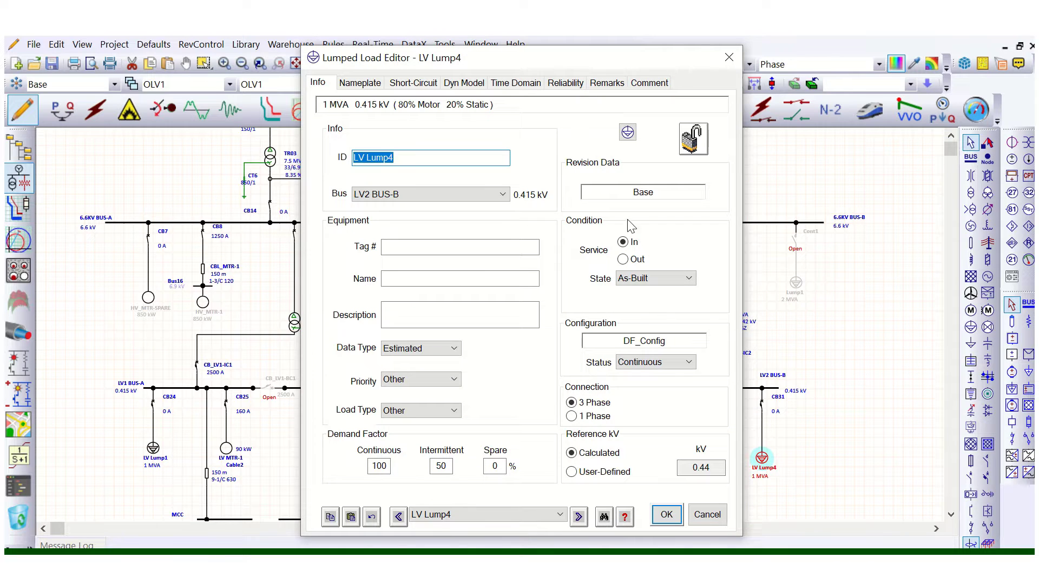
click(361, 86)
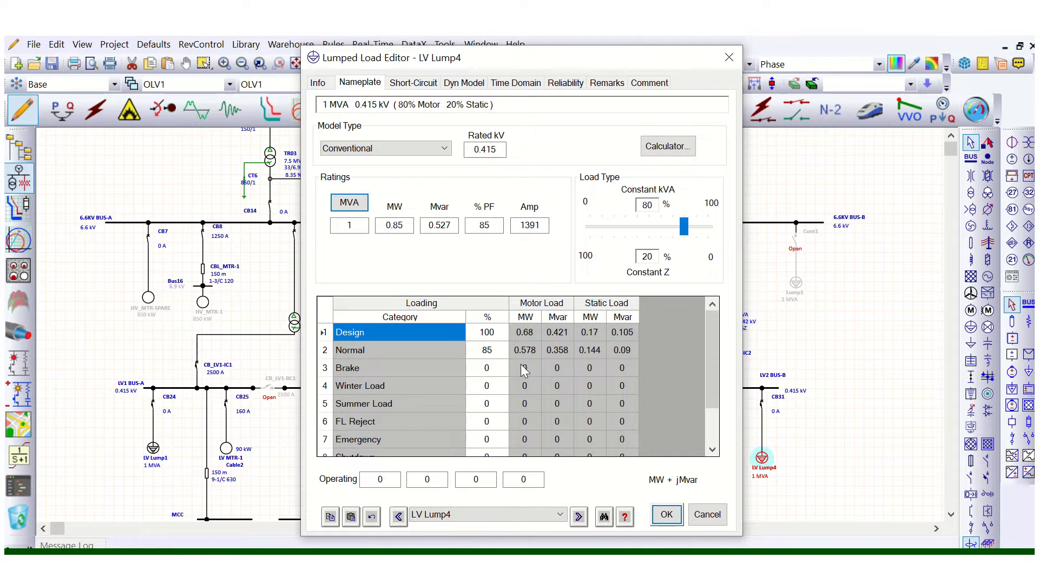
click(489, 350)
double_click(490, 349)
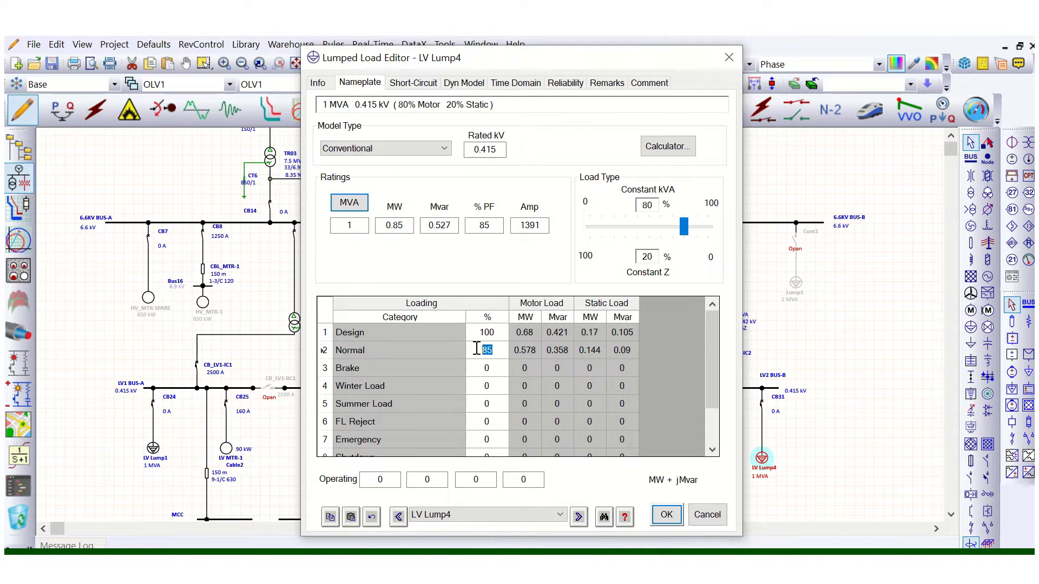
click(505, 336)
click(713, 518)
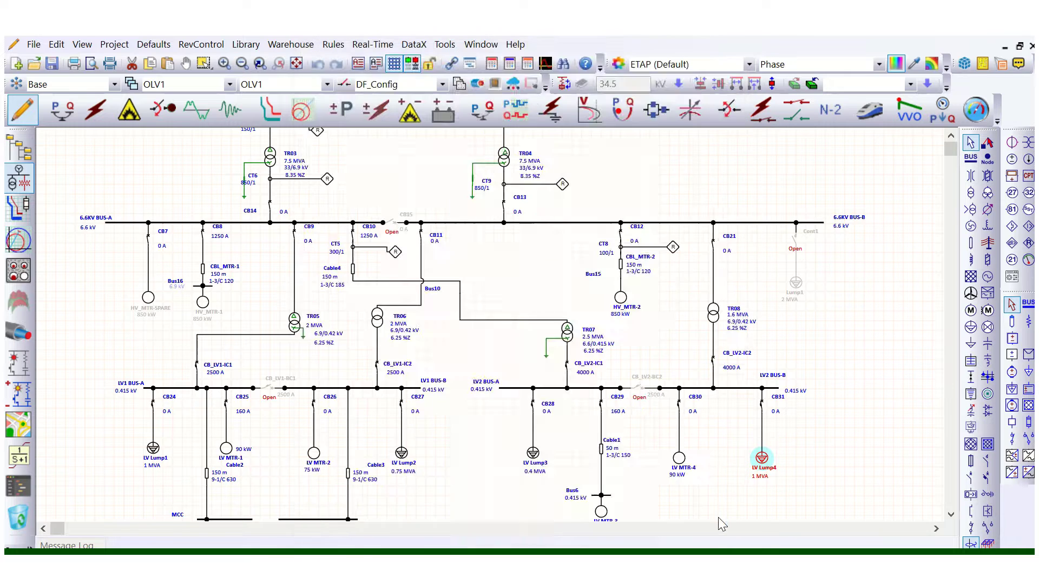
click(521, 285)
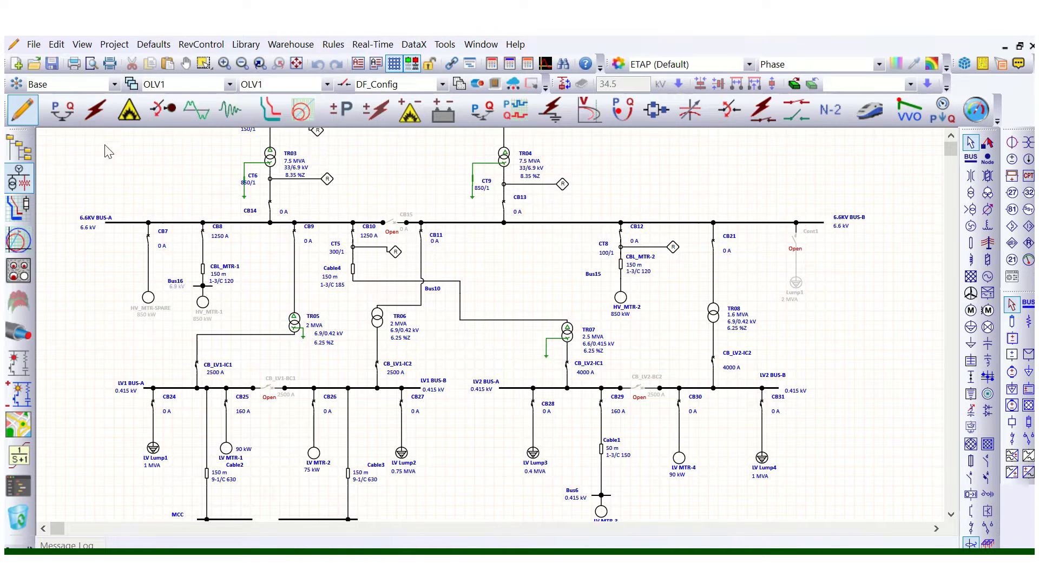
Step: Switch to load flow analysis mode and review the loading category options of study case LF without changing them
click(59, 112)
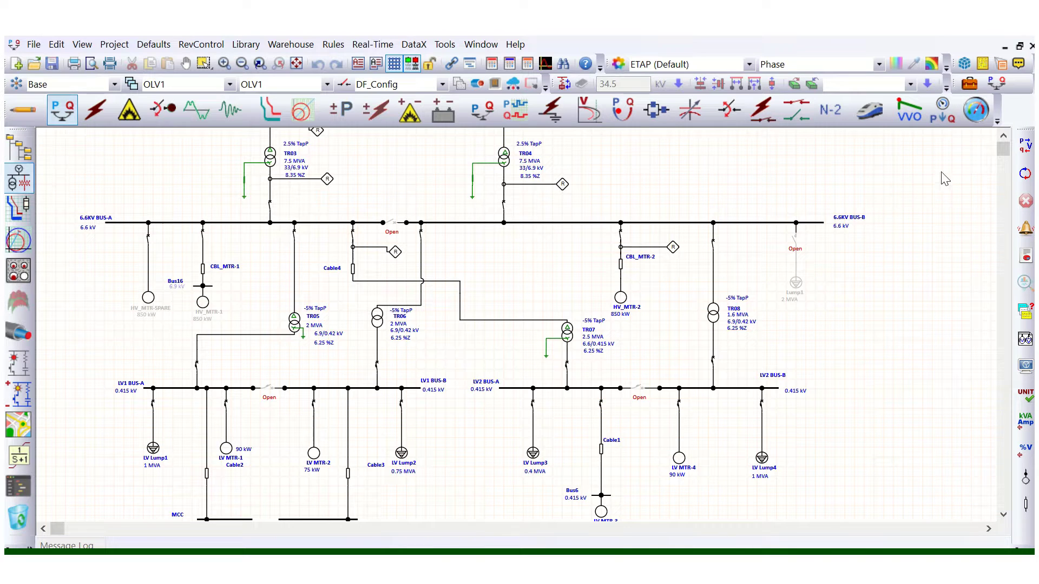
click(969, 84)
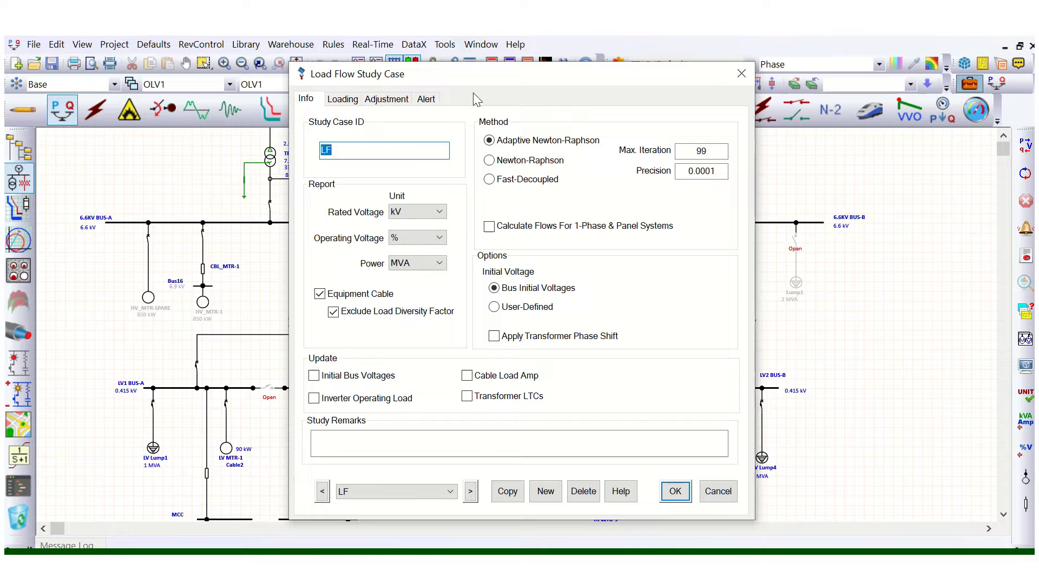
click(347, 100)
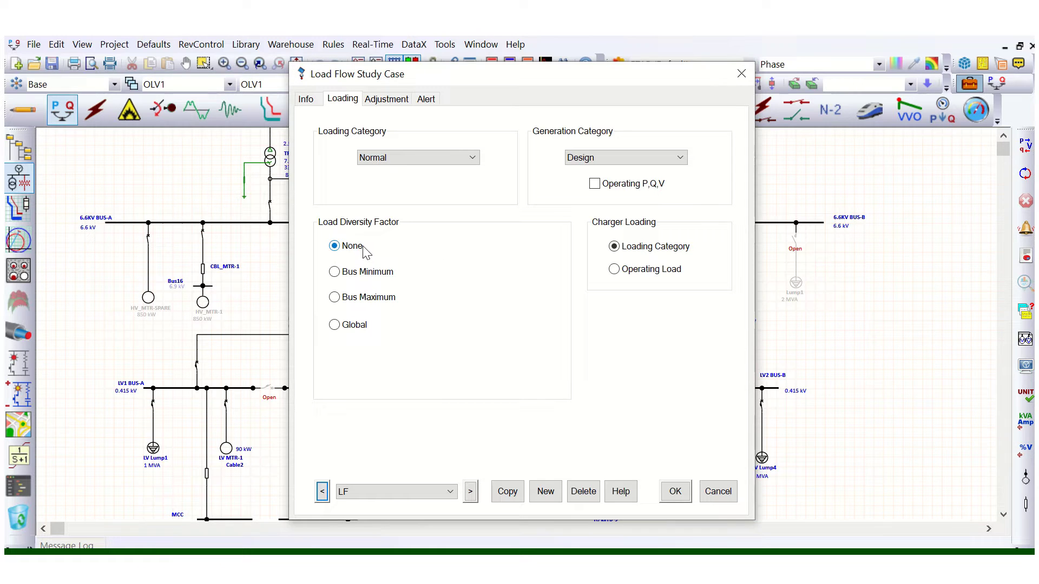
click(395, 158)
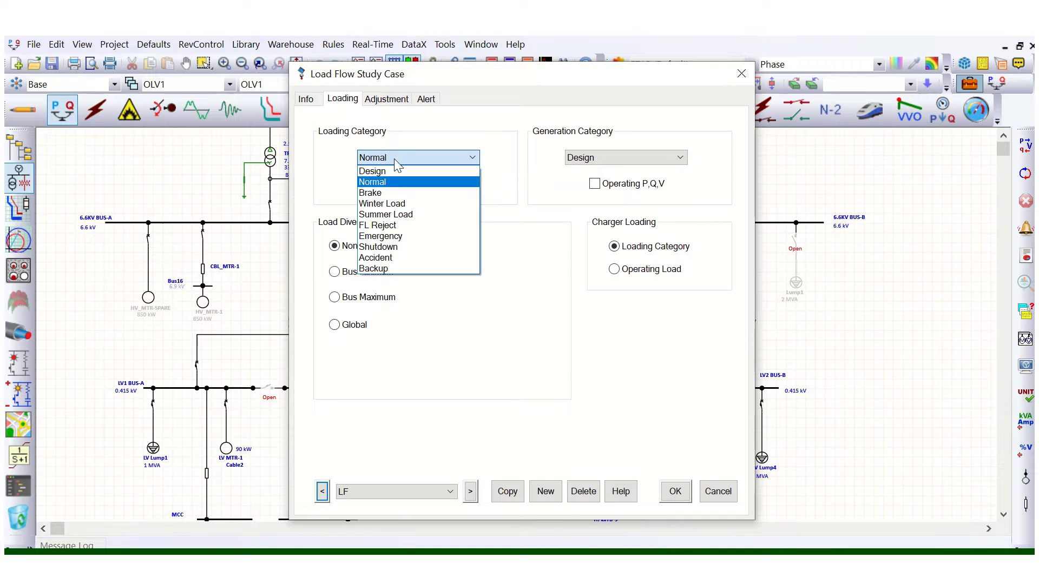
click(396, 161)
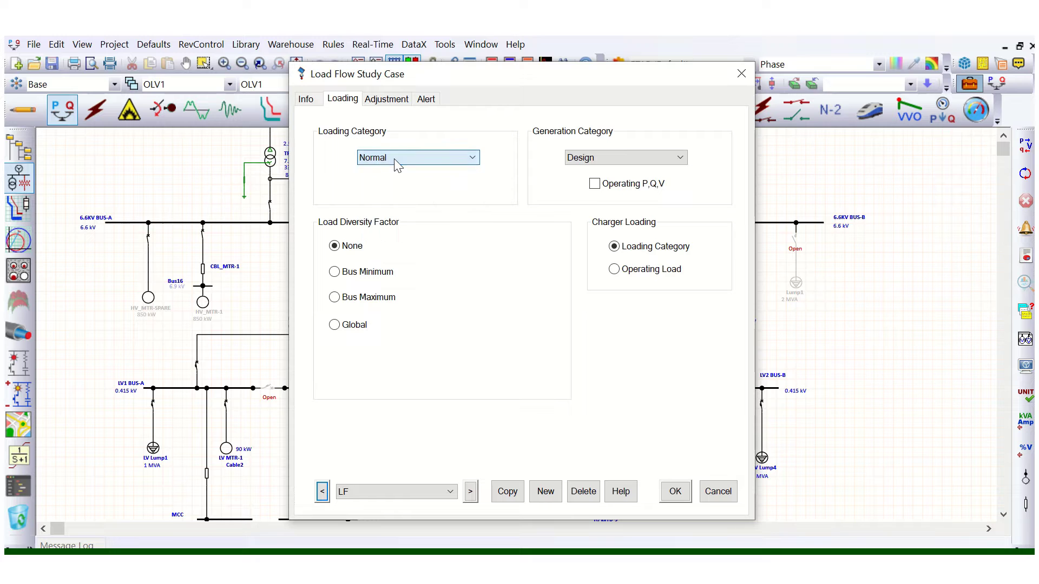
click(722, 492)
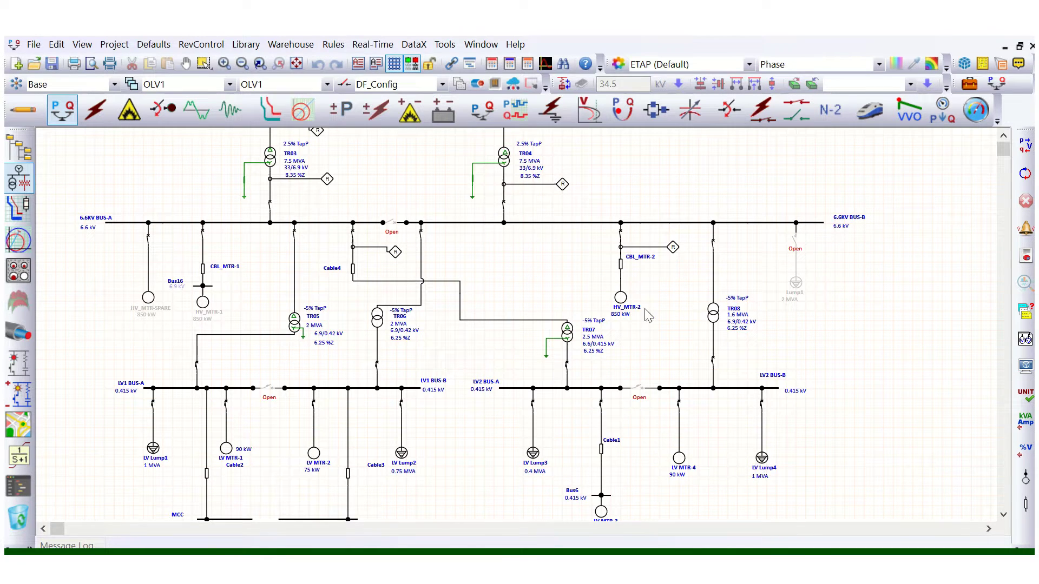
Step: Reopen the nameplate of motor HV_MTR-2, compare its Normal and Design loading values, and close the editor
click(621, 297)
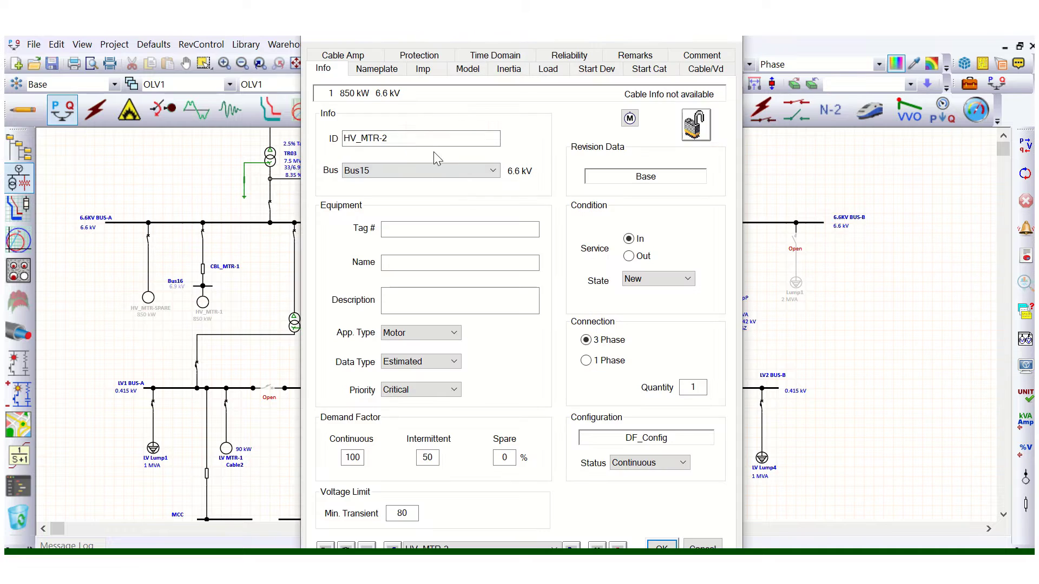
click(379, 69)
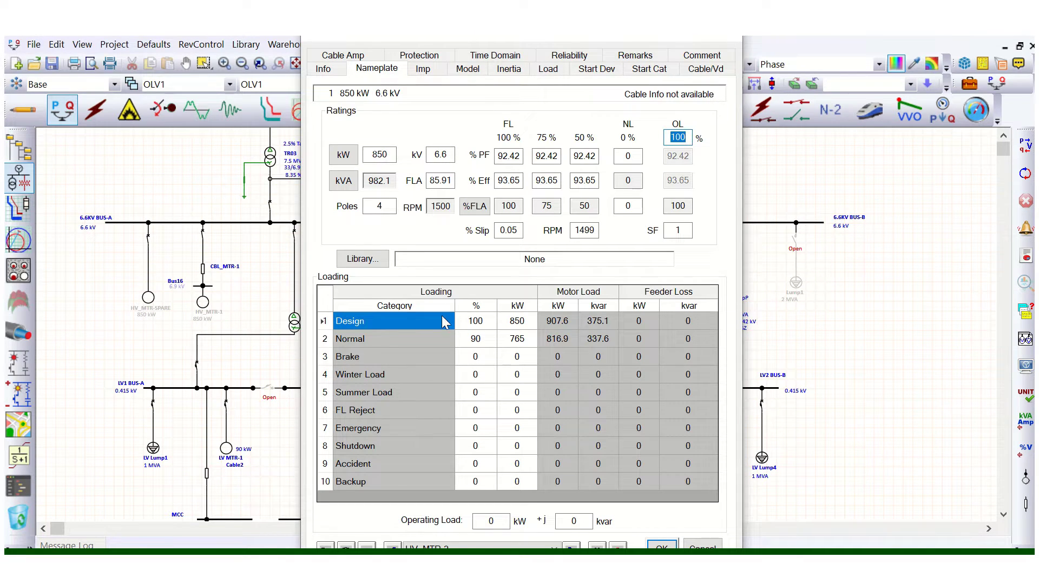
click(490, 338)
double_click(476, 339)
click(520, 343)
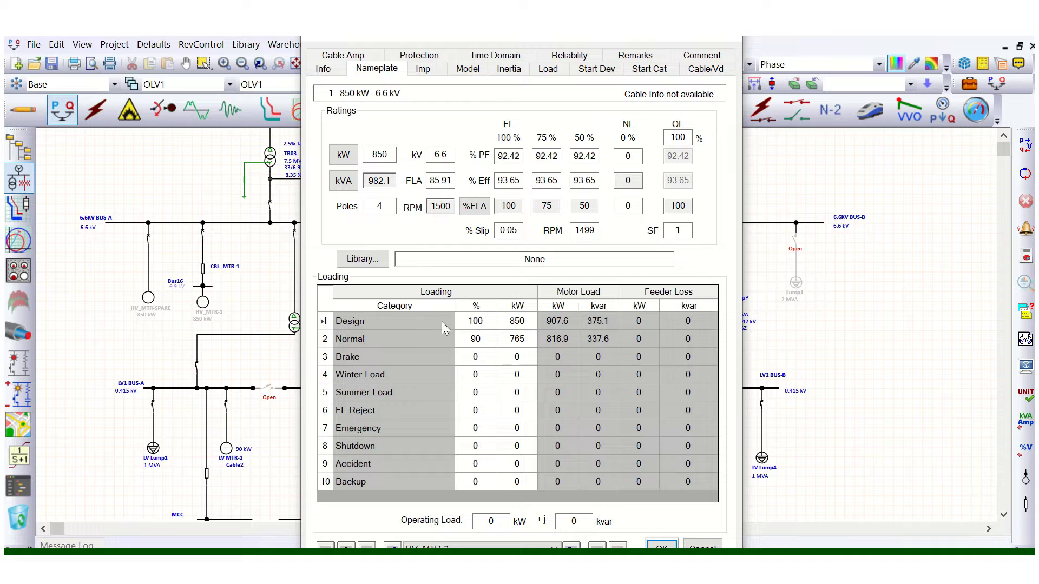
drag(493, 320, 464, 320)
click(513, 322)
click(513, 323)
drag(533, 322, 502, 322)
click(490, 339)
click(661, 546)
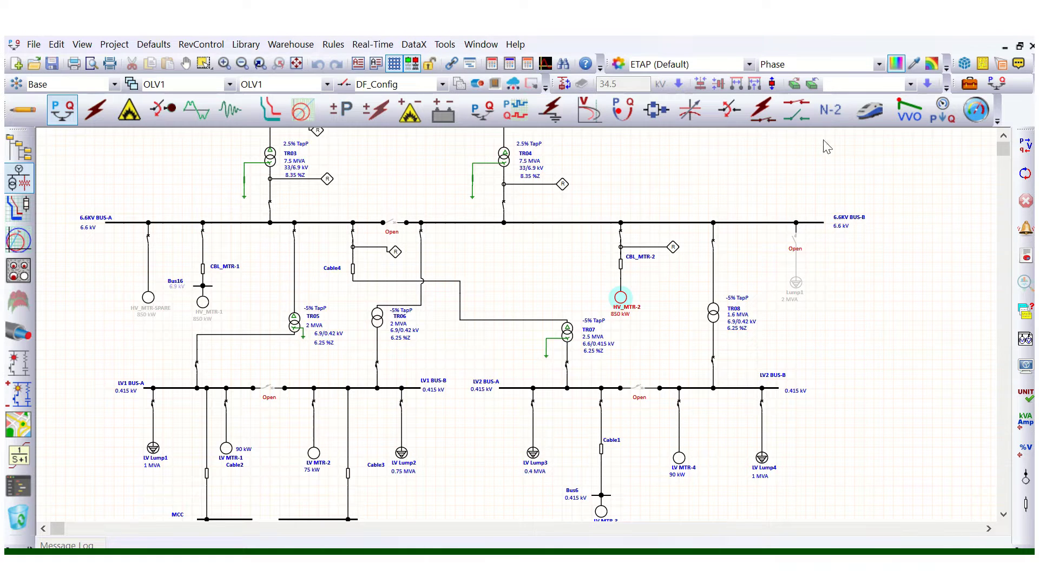
Step: Try the Design loading category in load flow study case LF, and apply Normal as its loading category instead
click(970, 83)
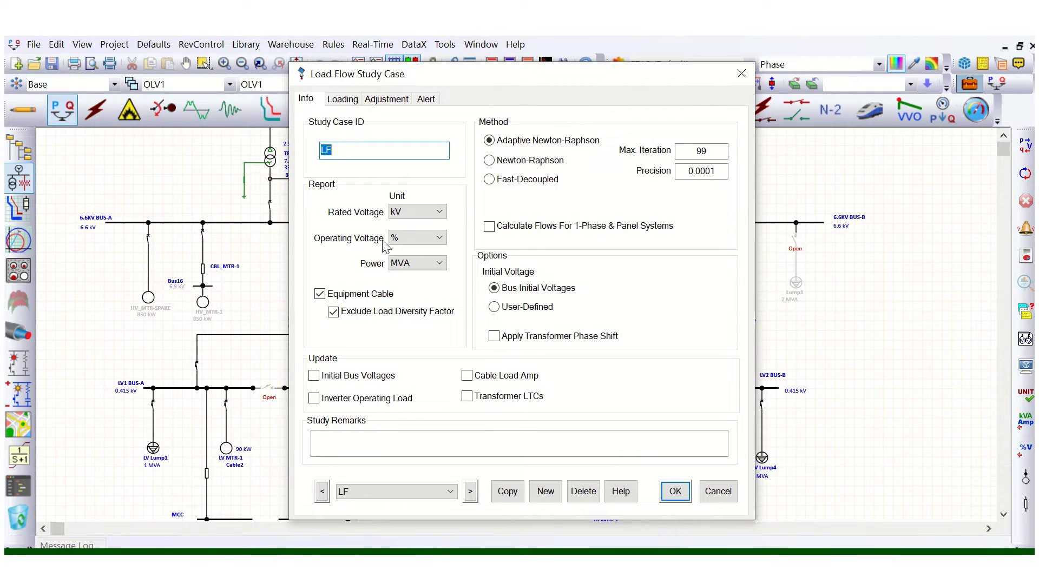
click(344, 100)
click(387, 158)
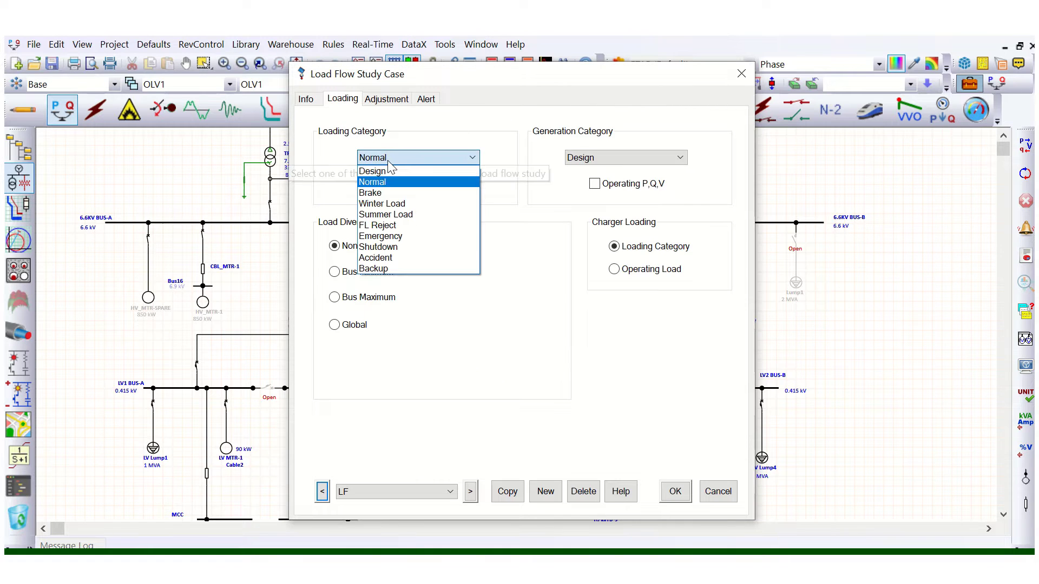
click(380, 171)
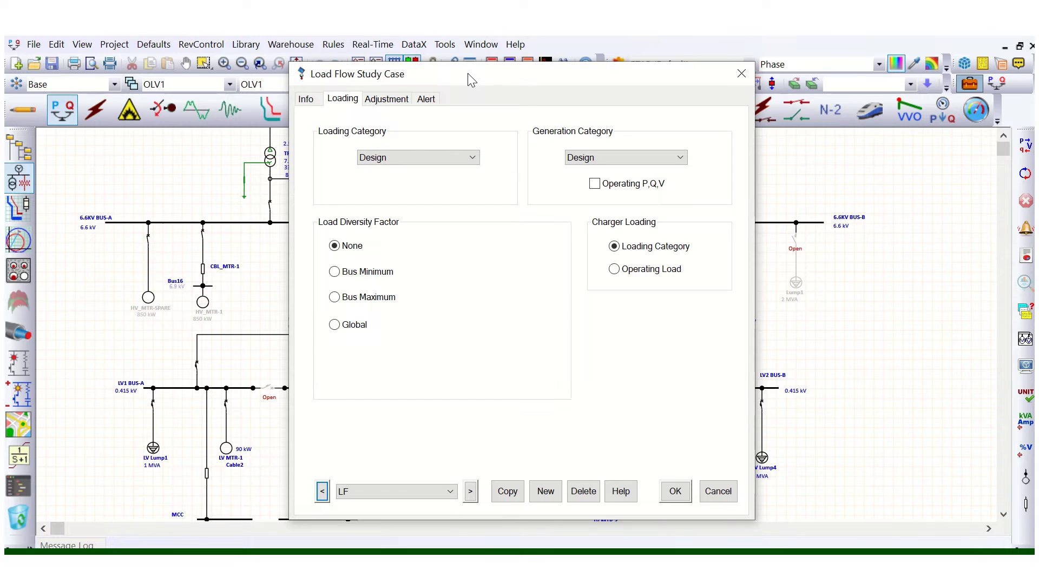
click(408, 159)
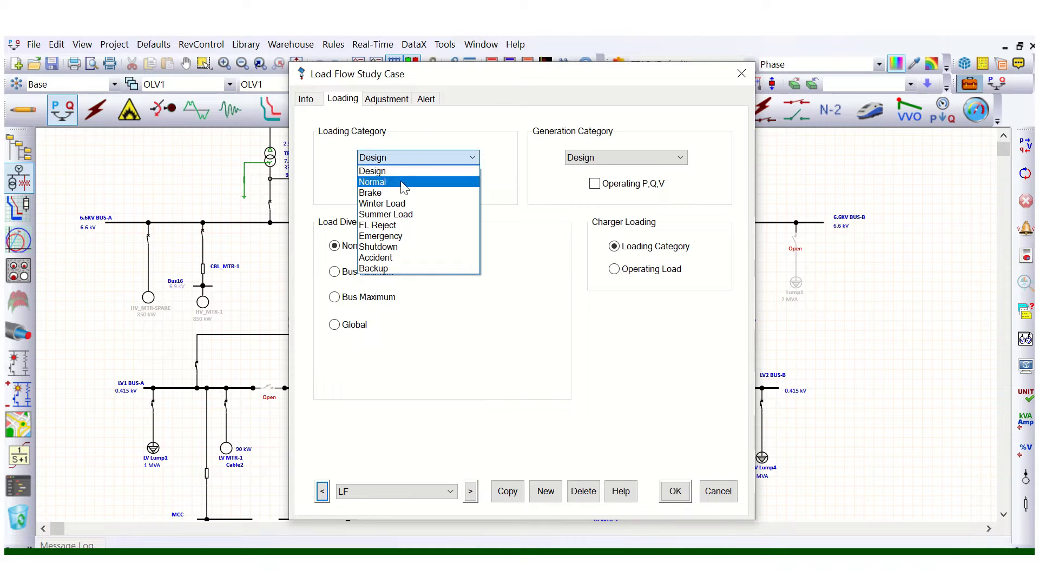
click(403, 183)
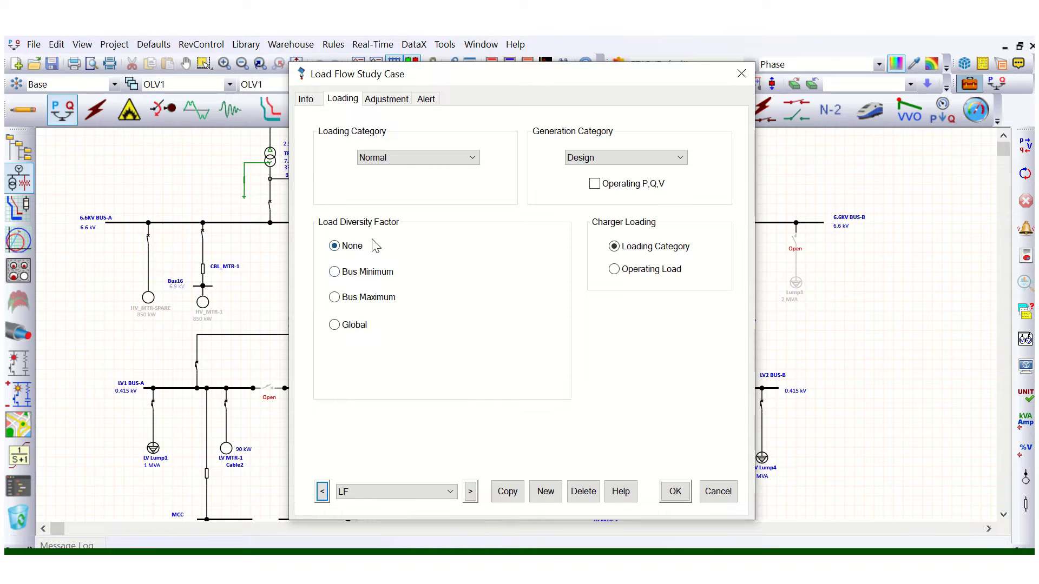
click(676, 491)
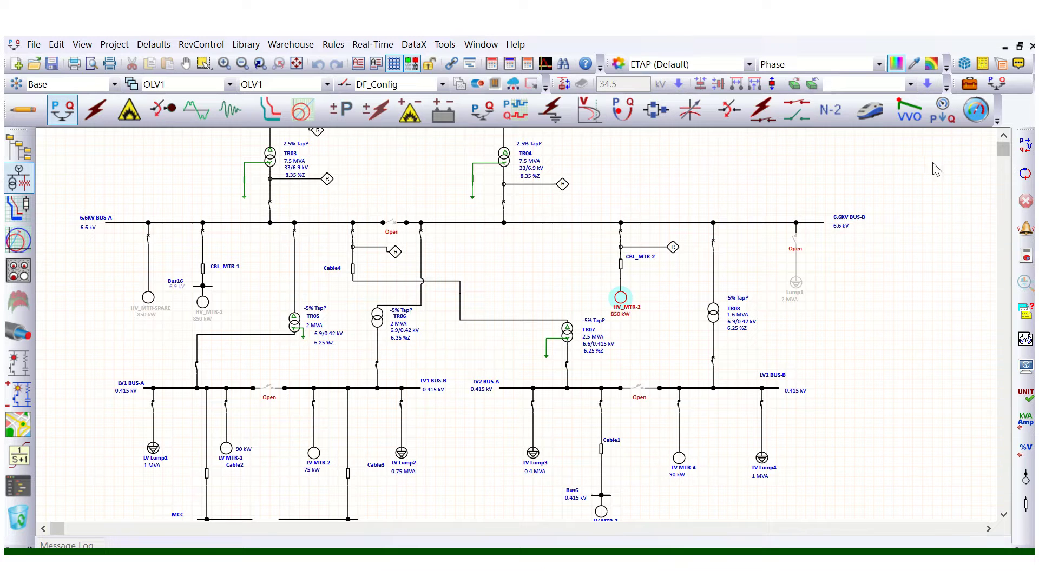
Step: Run the load flow and capture the results around the 0.415 kV buses in a new Snipping Tool snip
click(1026, 147)
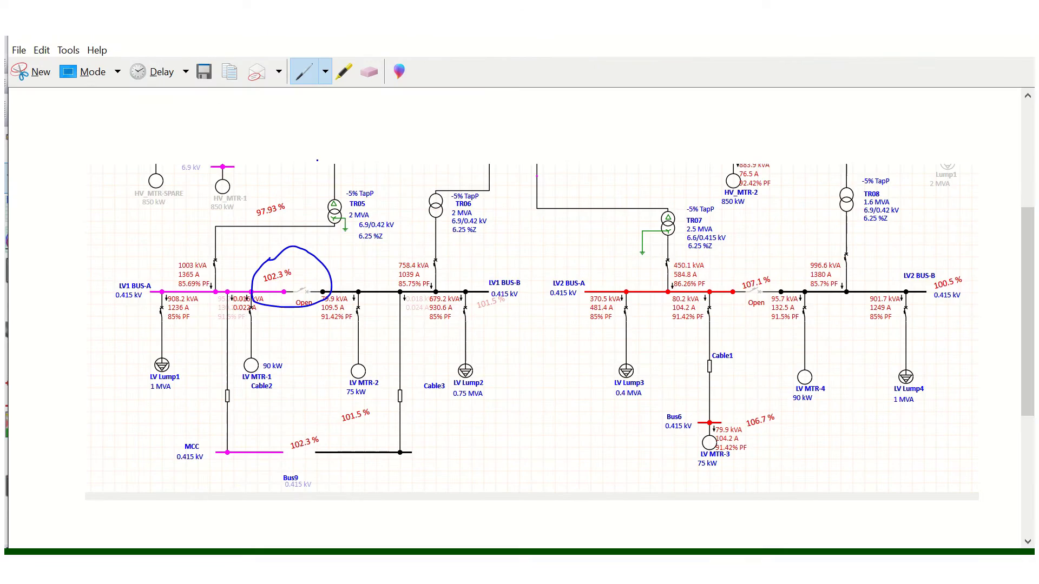
click(42, 76)
drag(97, 306, 849, 527)
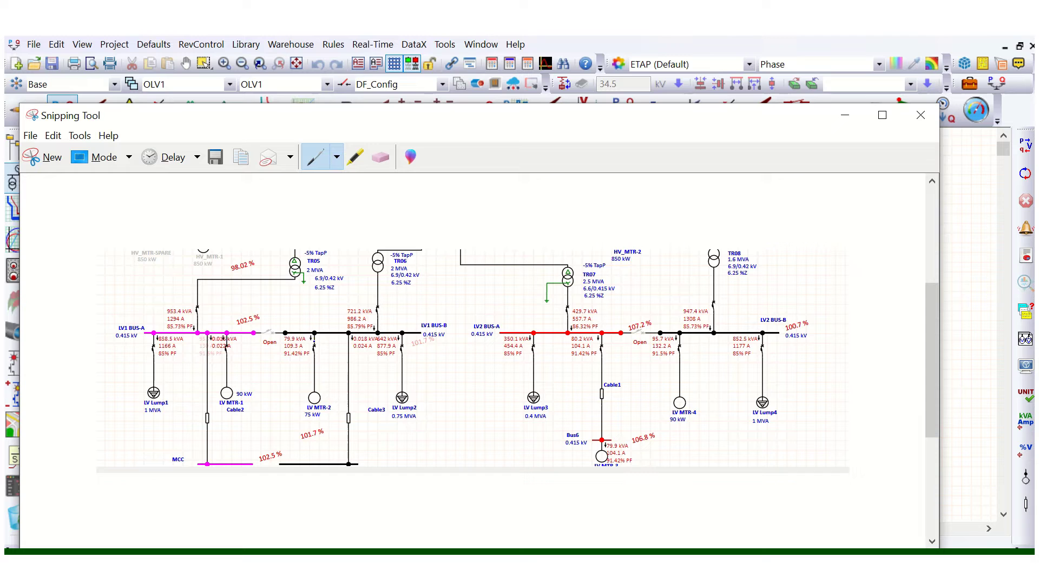
click(845, 114)
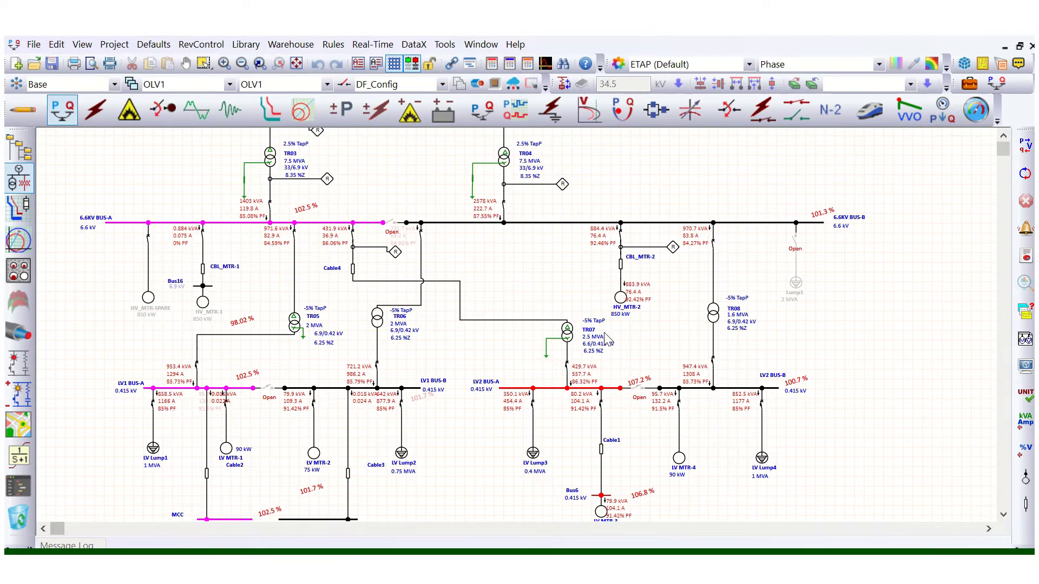
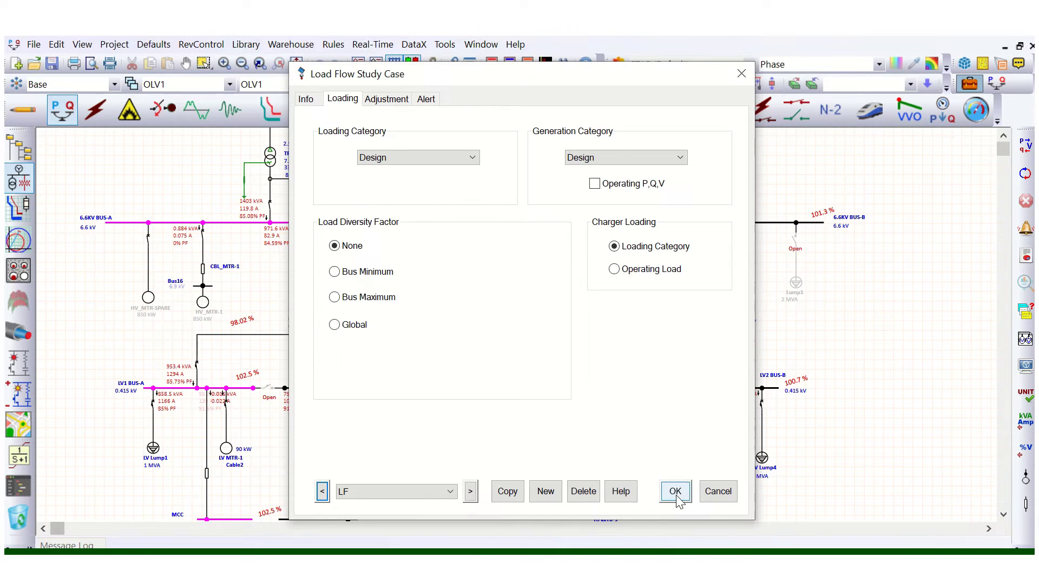
Step: Apply Design as the loading category of load flow study case LF
click(418, 155)
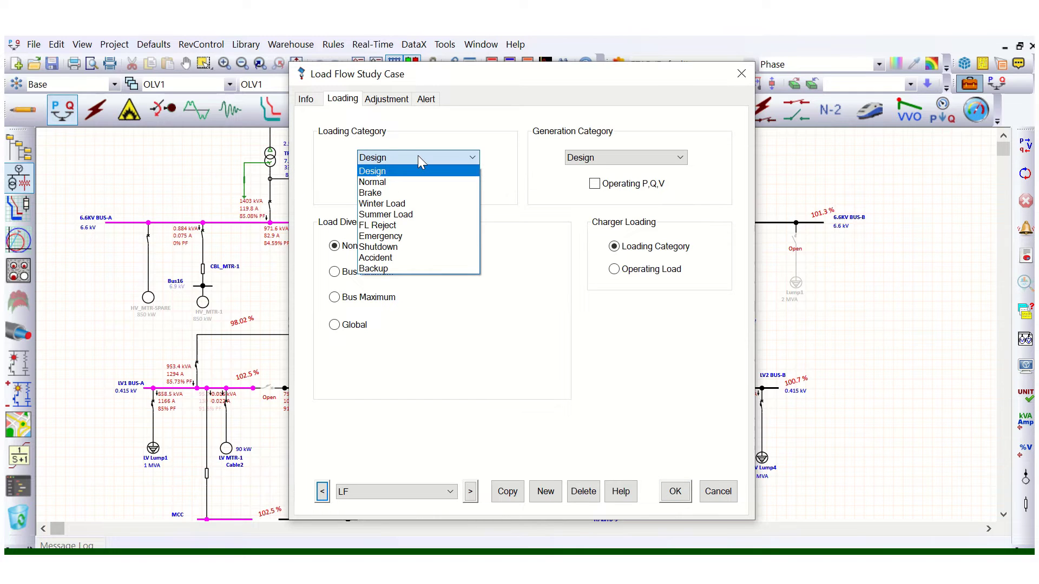
click(418, 155)
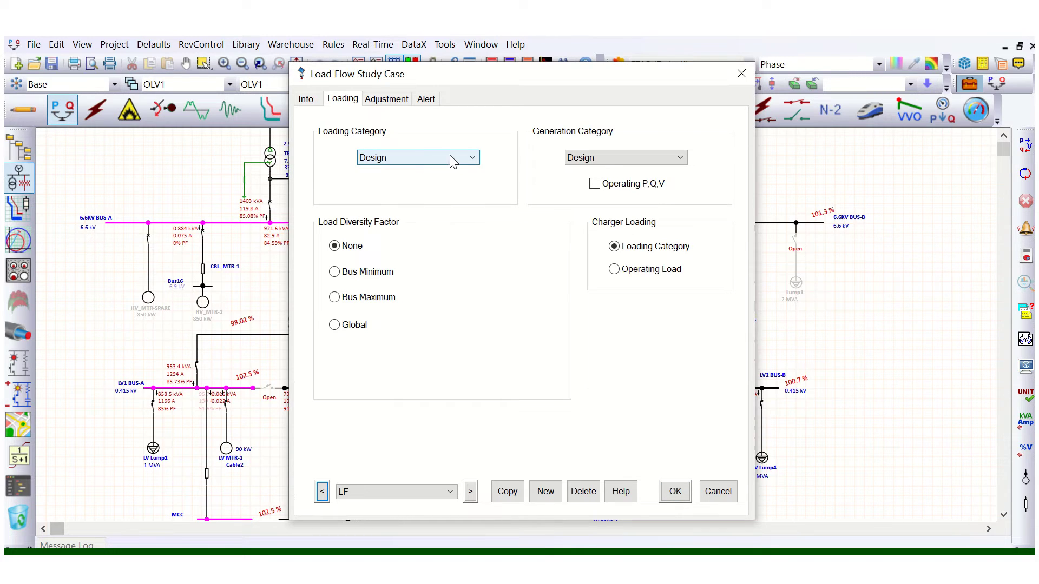
click(673, 493)
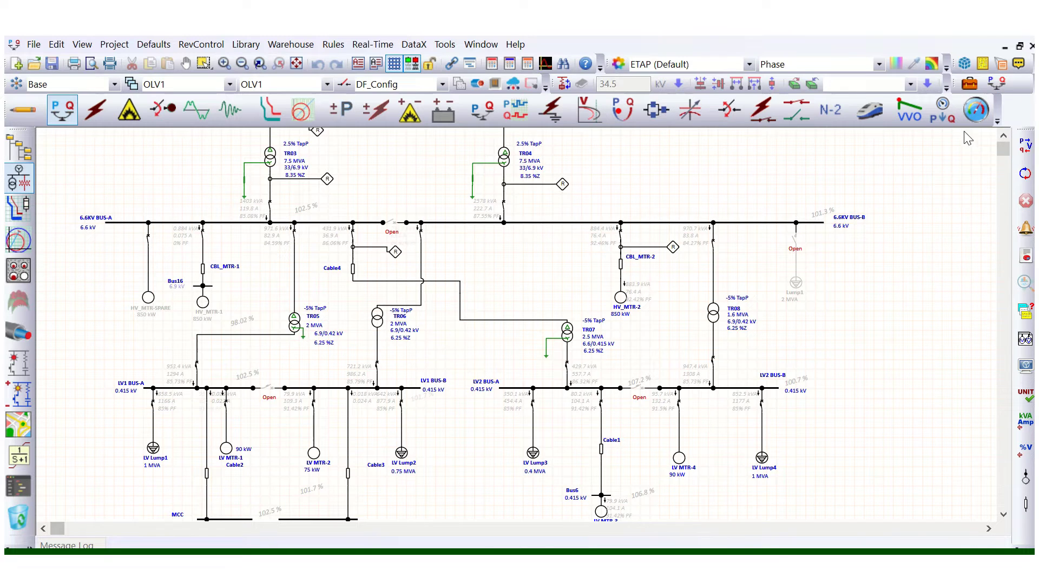
Step: Run the load flow, then circle the LV1 BUS-A and LV2 BUS-B voltages in the Snipping Tool snip for comparison
click(1026, 149)
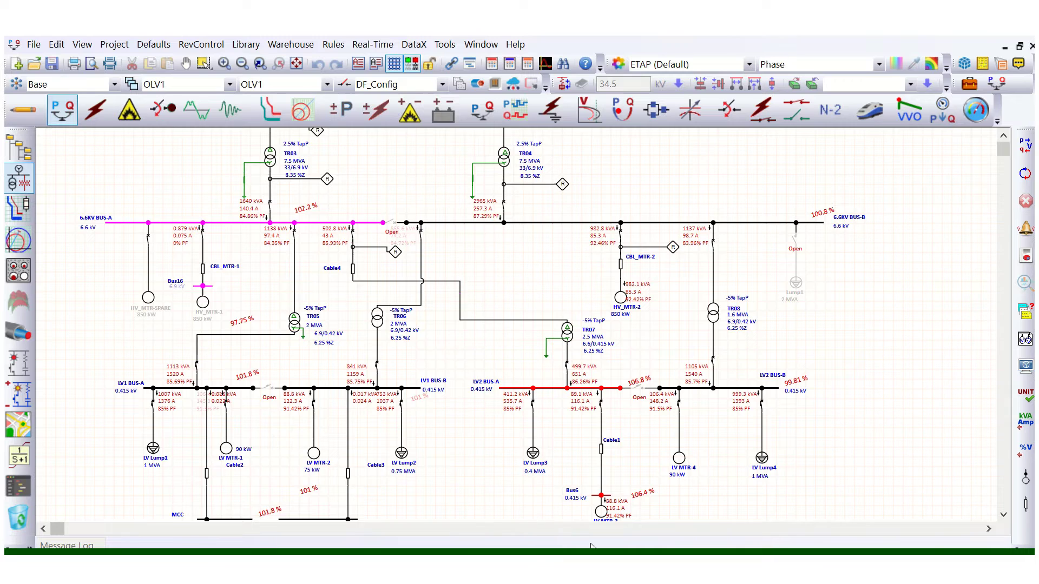
key(alt+Tab)
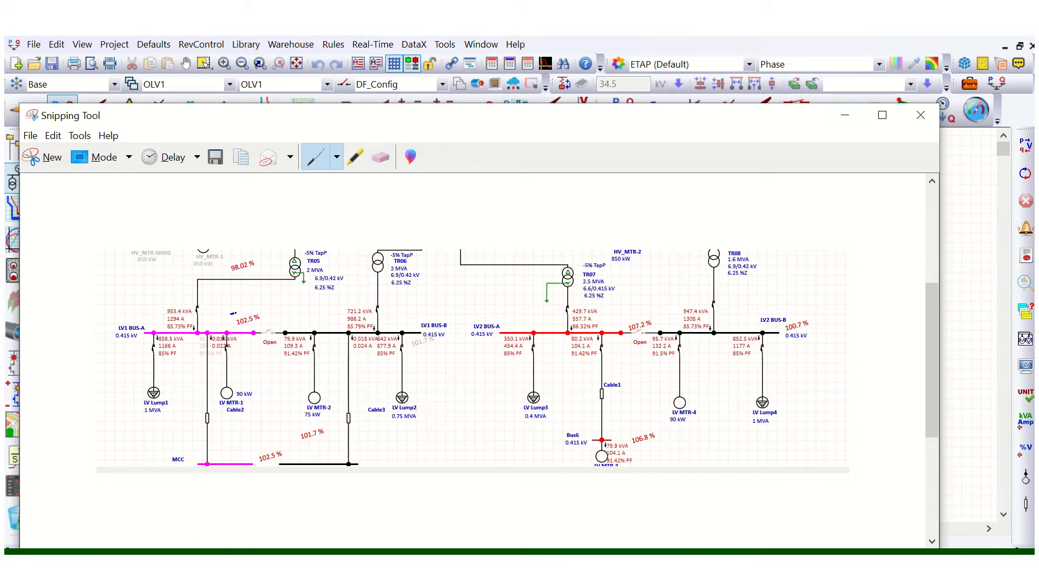
drag(230, 315, 240, 313)
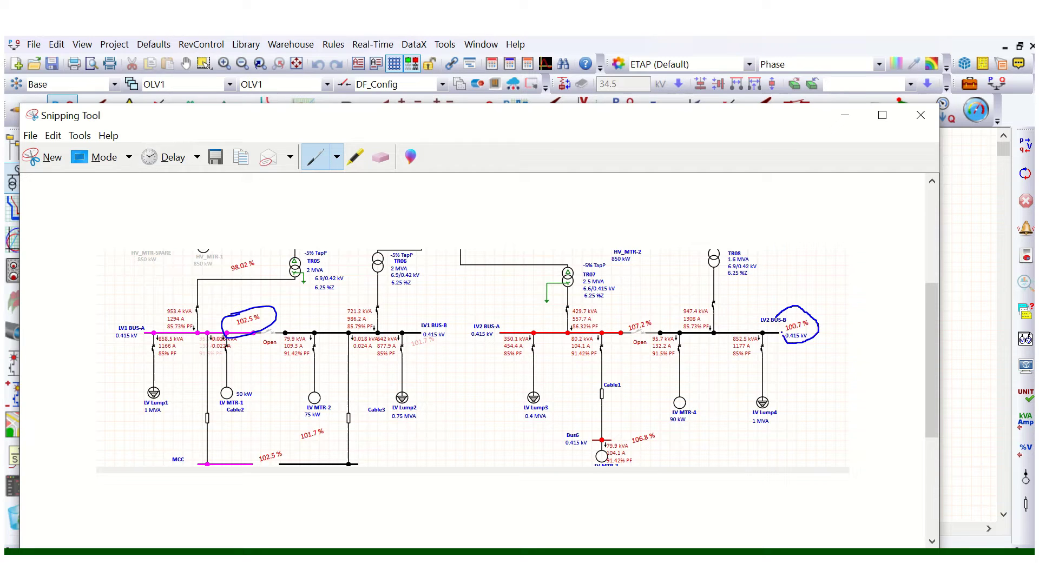
click(844, 115)
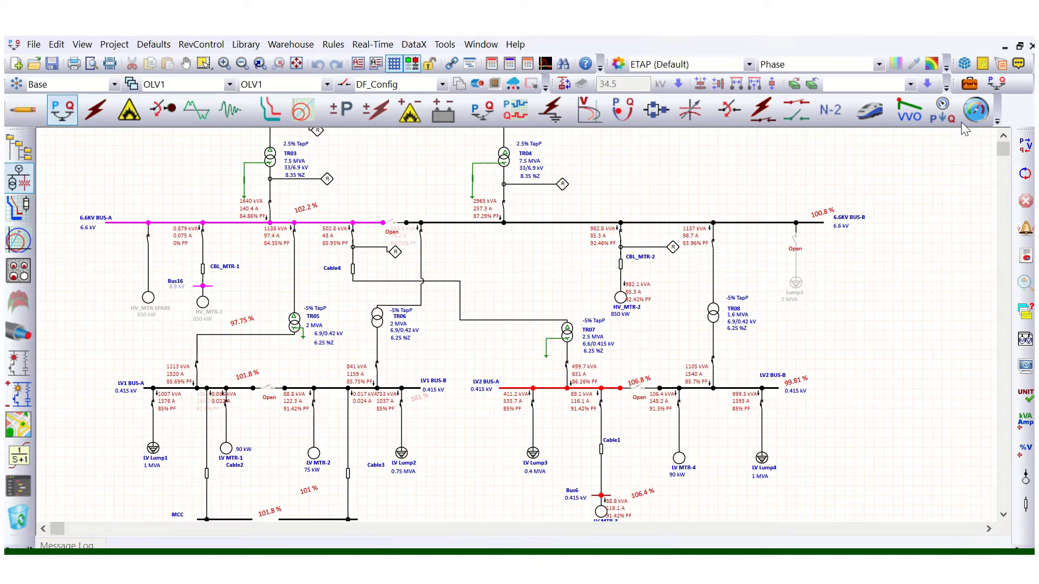
Step: Open the loading settings of load flow study case LF, try the Normal loading category, and set it back to Design
click(970, 84)
click(342, 100)
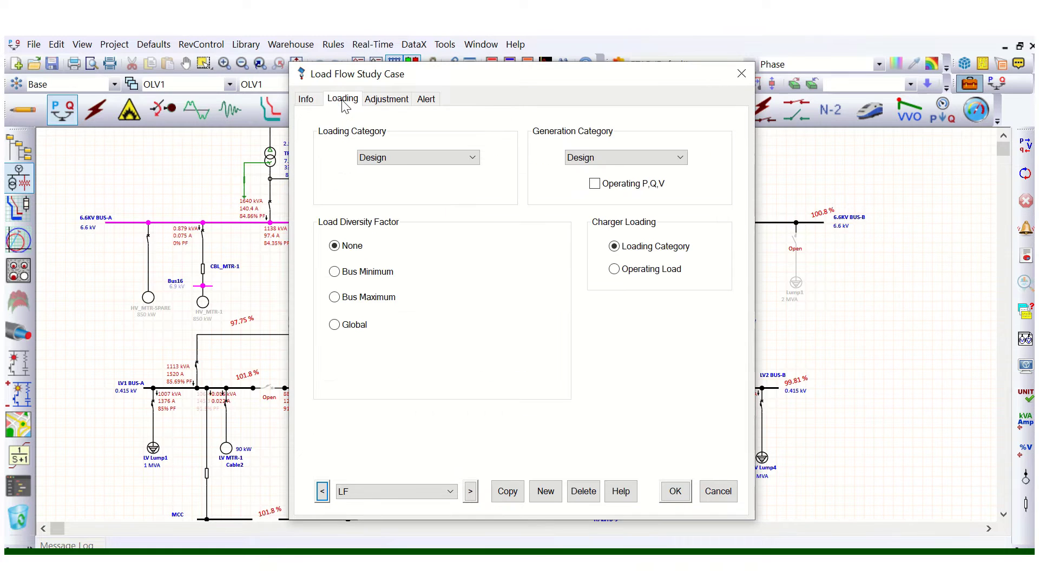
click(401, 155)
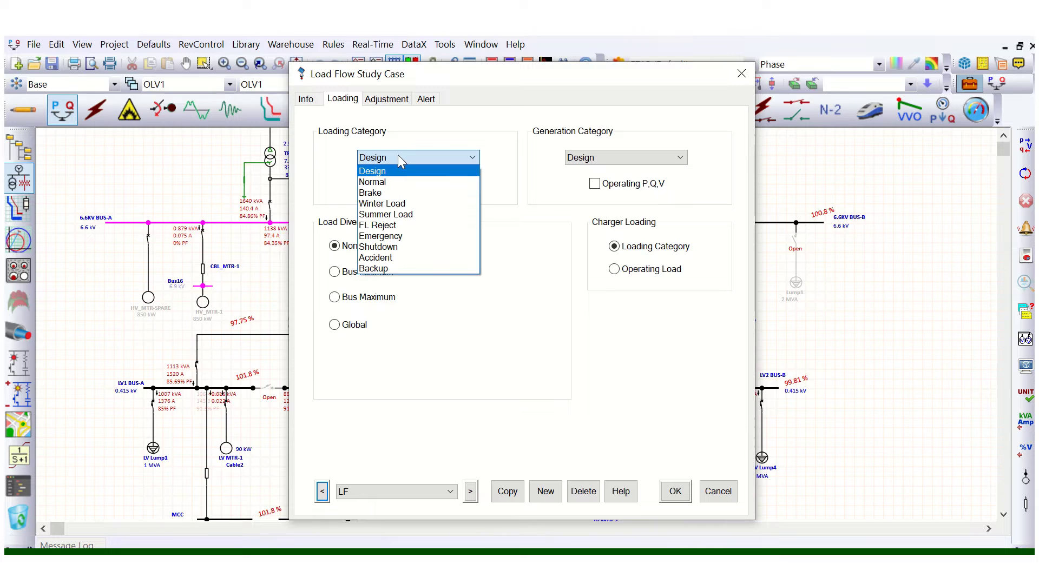
click(397, 186)
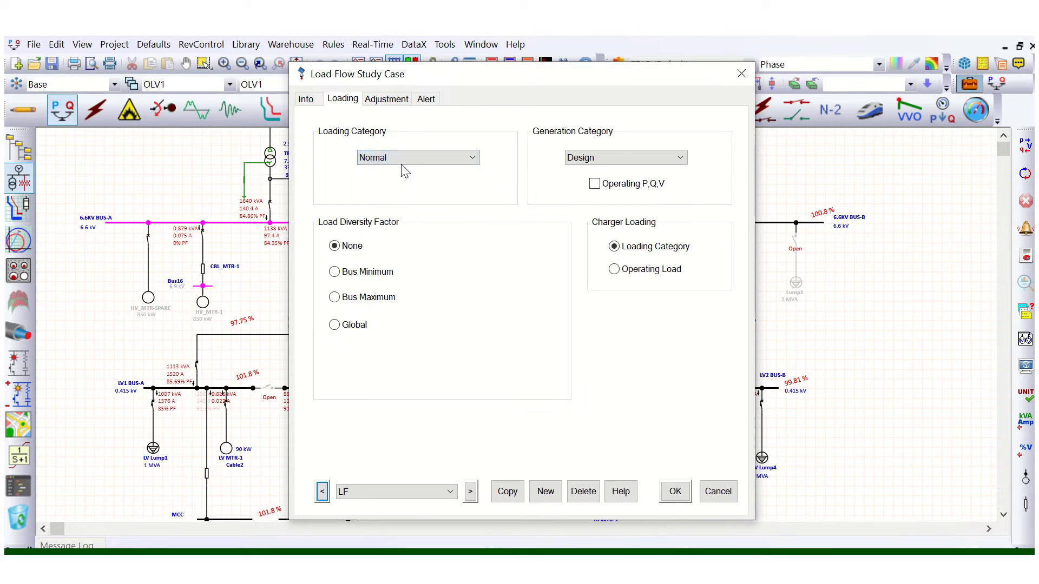
click(406, 156)
click(399, 171)
click(428, 158)
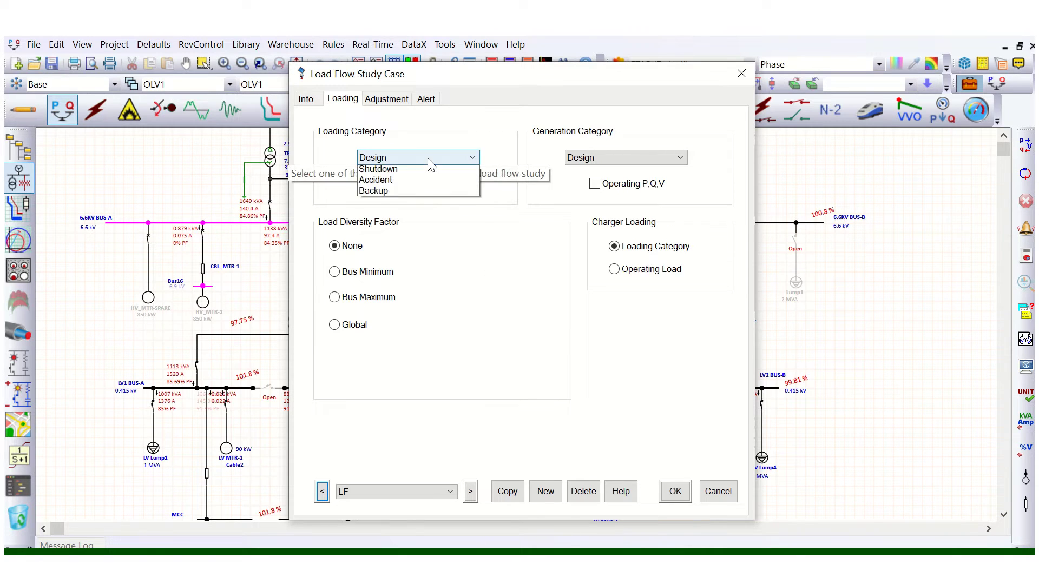
click(428, 158)
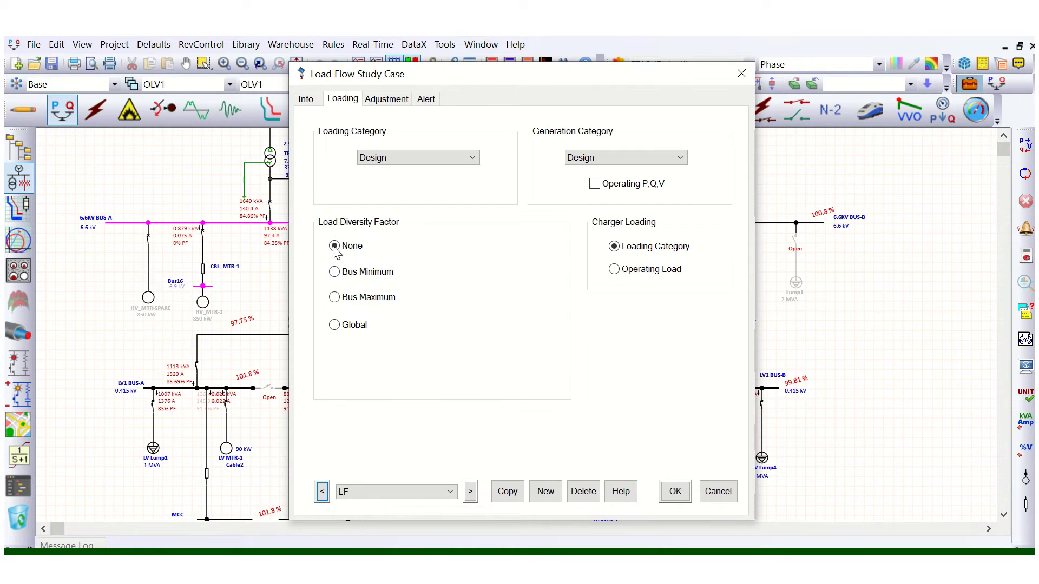
Step: Apply a Global load diversity factor of 90 for Constant kVA, Constant Z, Constant I and Generic loads in study case LF
click(335, 325)
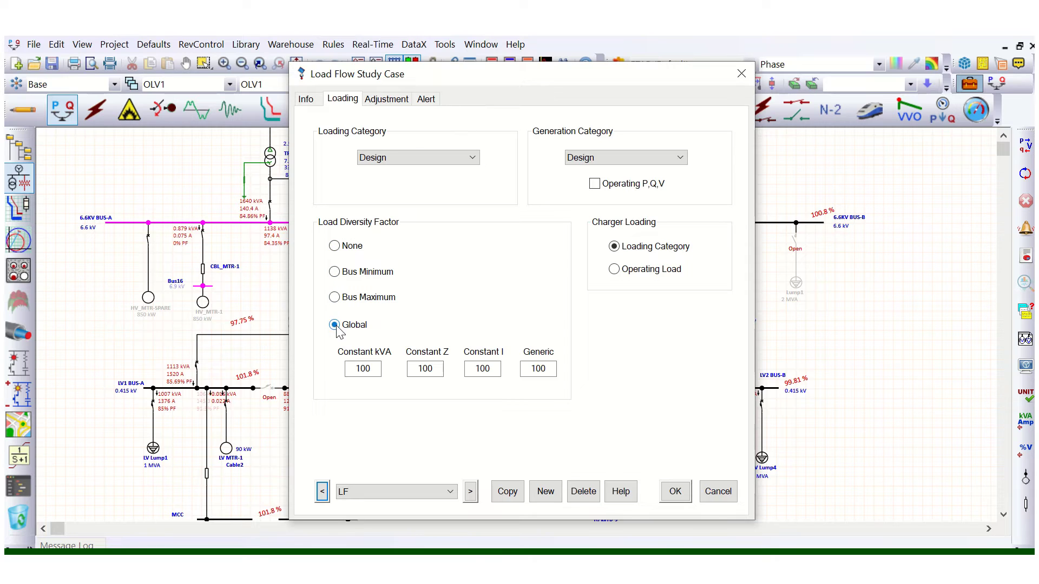
click(377, 367)
drag(376, 367, 344, 369)
text(90)
drag(373, 368, 355, 366)
drag(433, 369, 411, 369)
text(90)
drag(489, 369, 475, 370)
text(90)
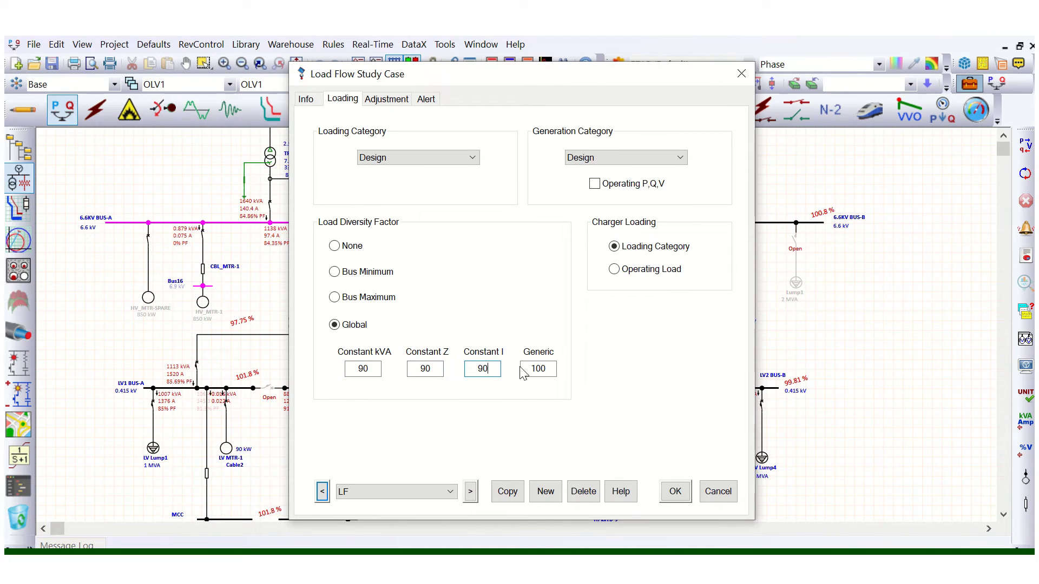
drag(556, 371, 522, 376)
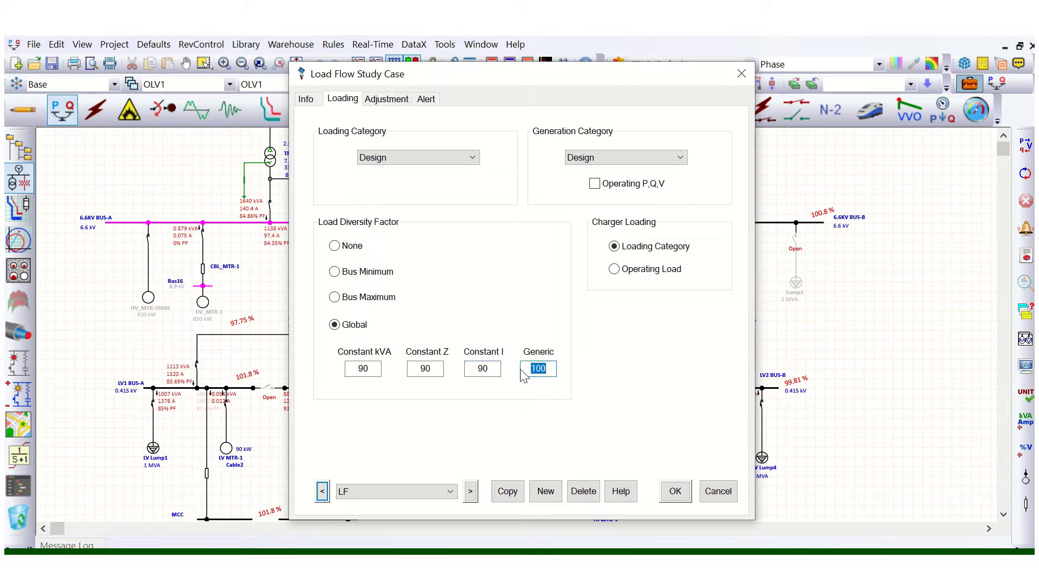
text(90)
click(675, 493)
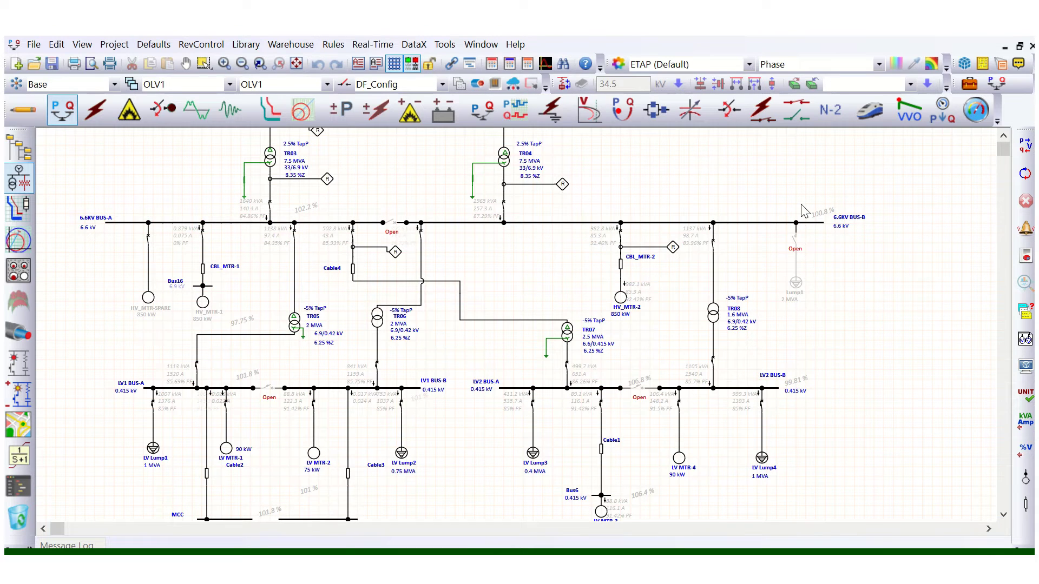
Step: Recheck study case LF's loading settings, keeping the Design loading category and the Global diversity factors
click(969, 85)
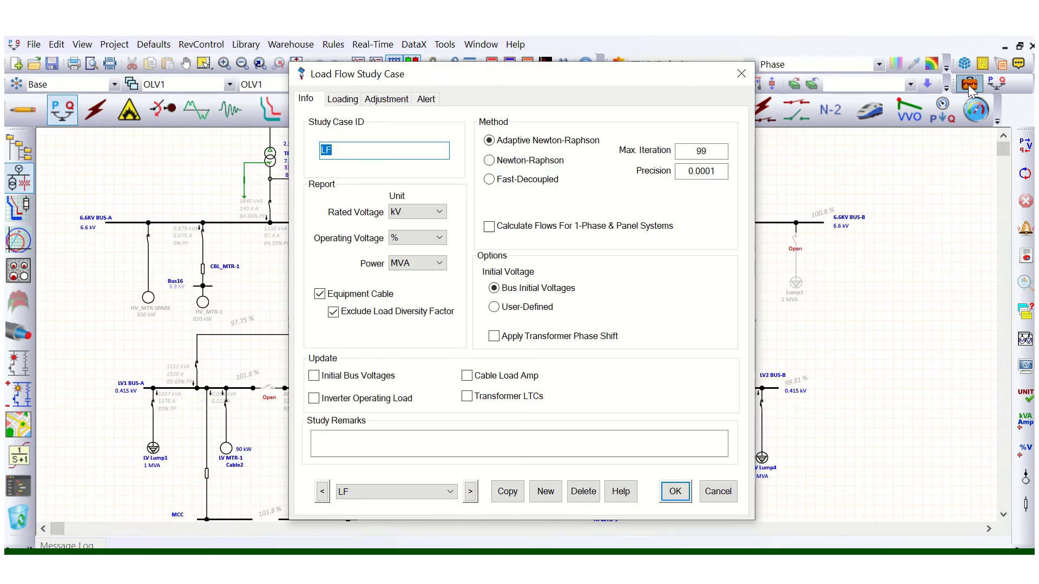
click(341, 103)
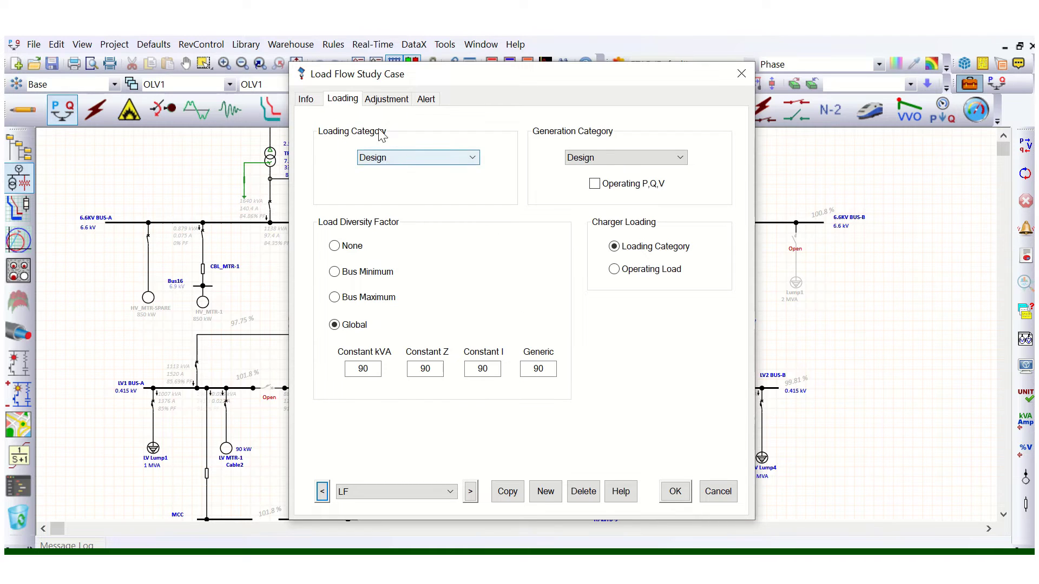
click(379, 158)
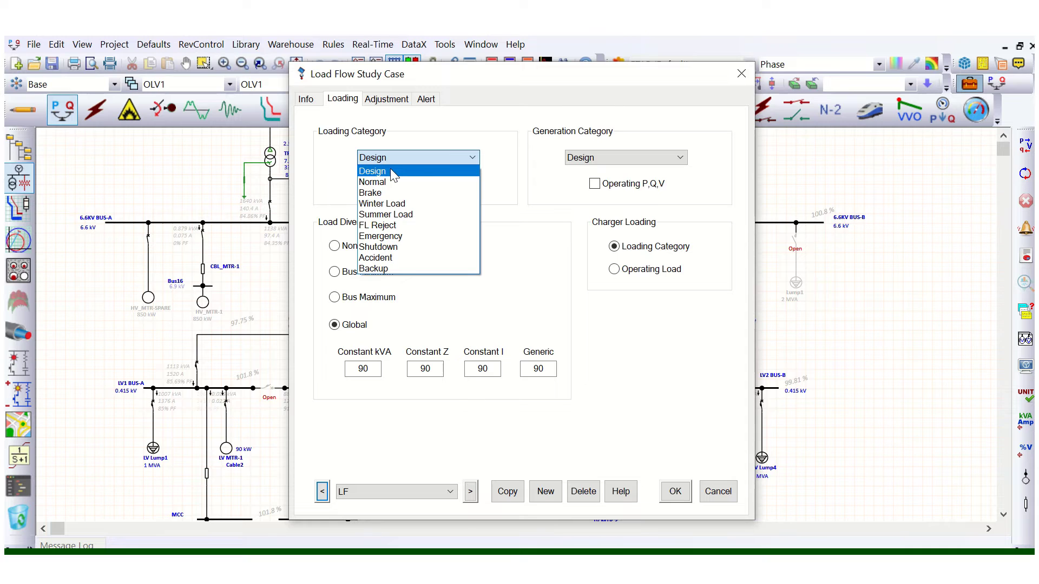
click(391, 171)
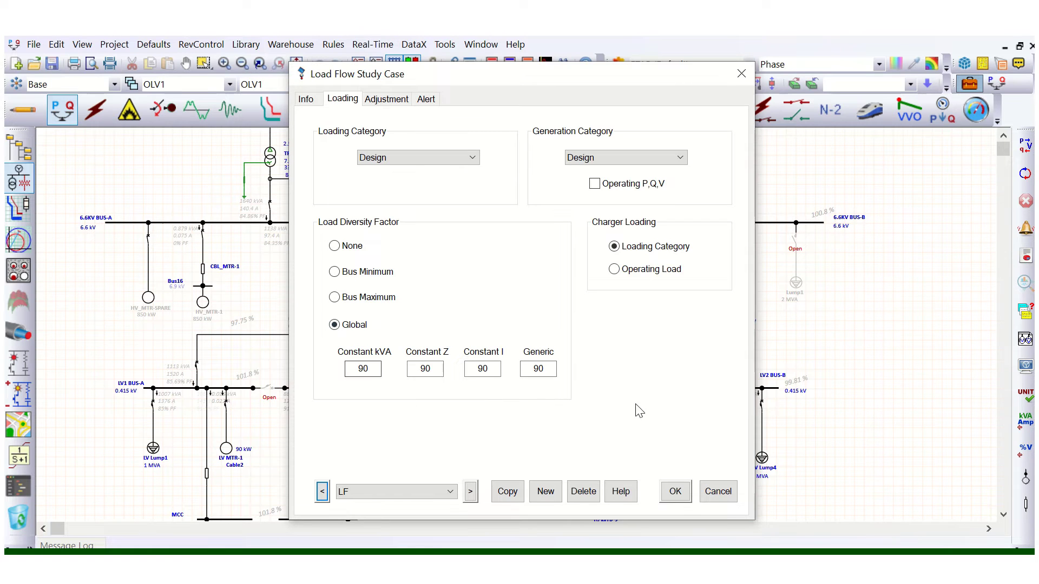
click(683, 492)
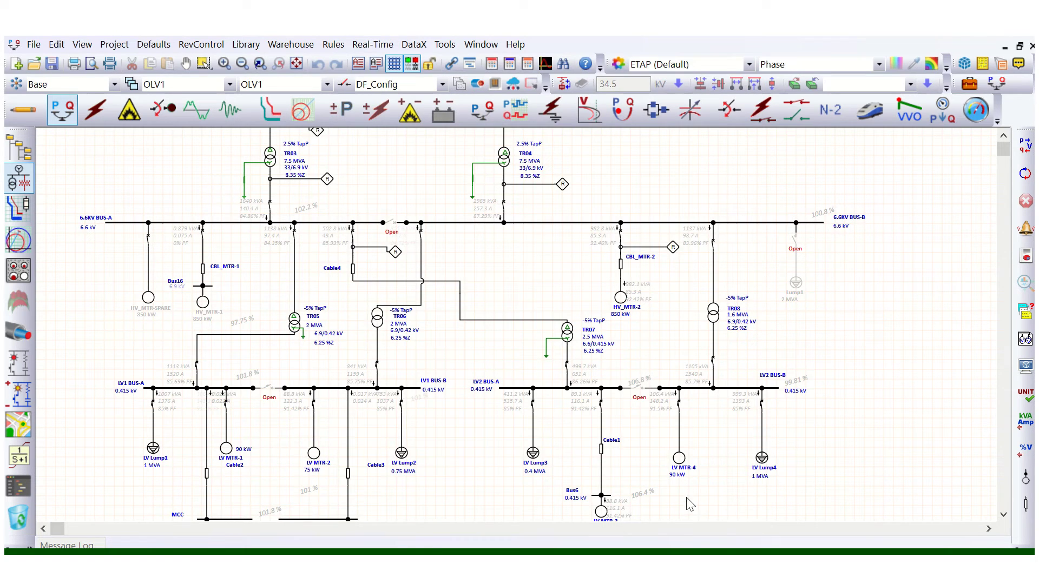
Step: Run the load flow with the global diversity factors and compare the bus voltages with the earlier snip
click(1027, 154)
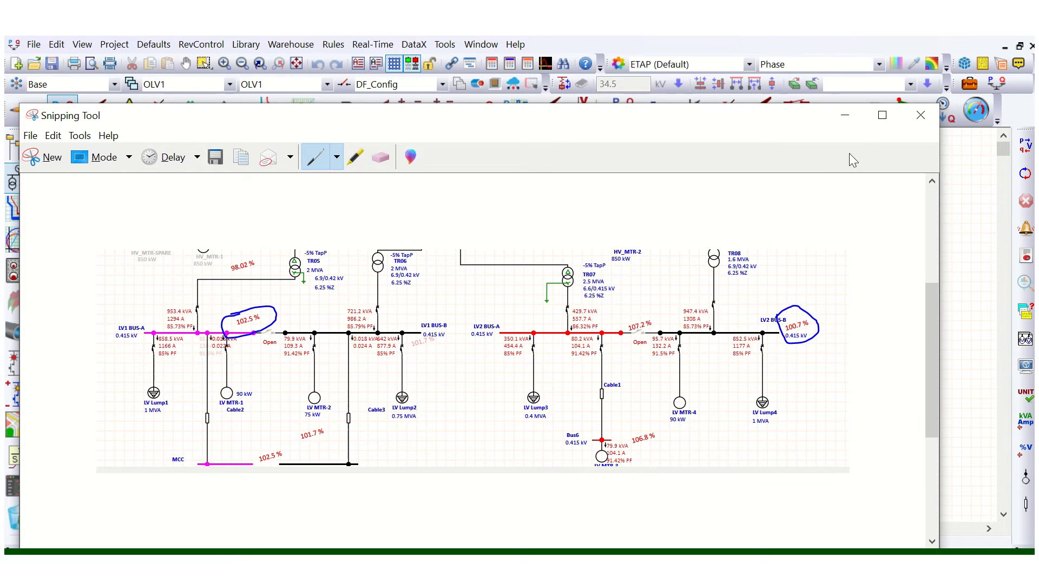
click(845, 115)
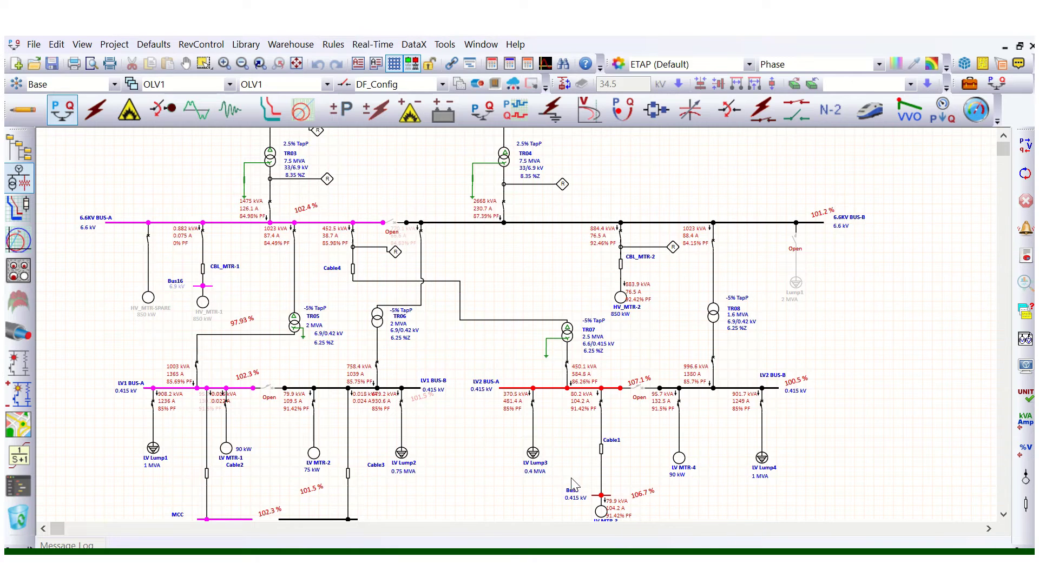
Step: Review the loading category and Global load diversity factors of study case LF and close it without changes
click(970, 84)
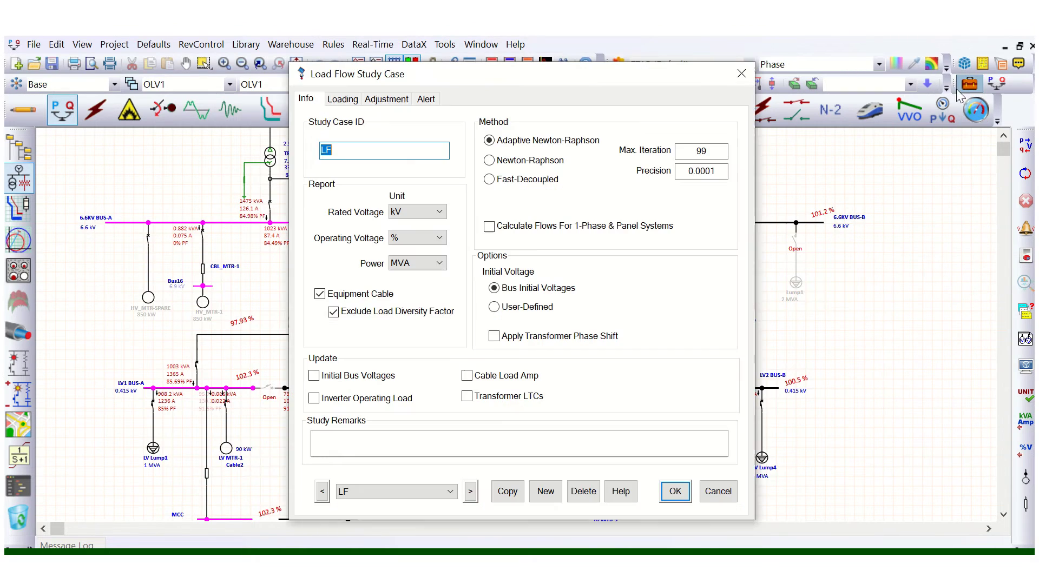
click(343, 100)
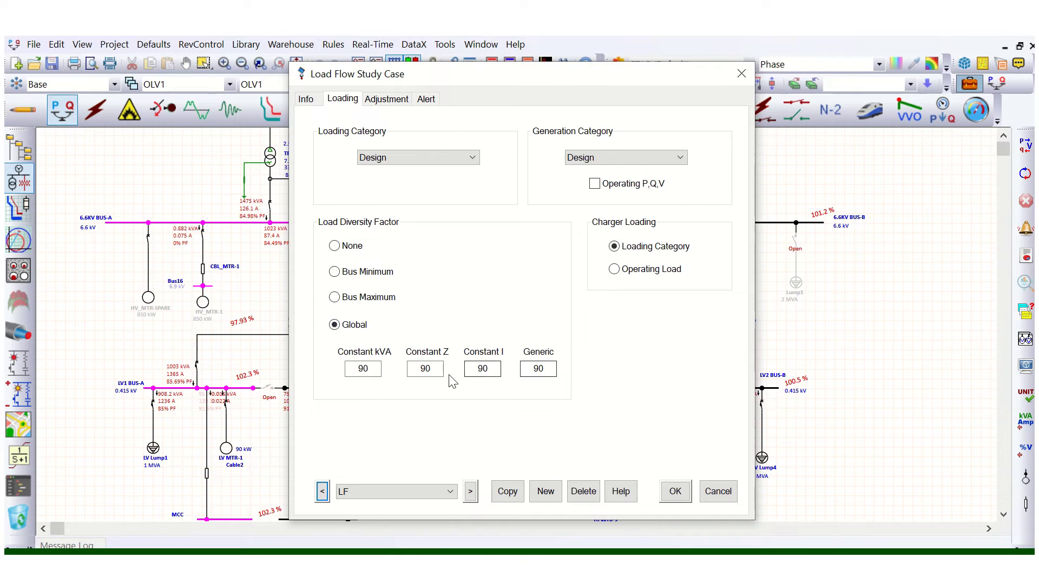
click(718, 491)
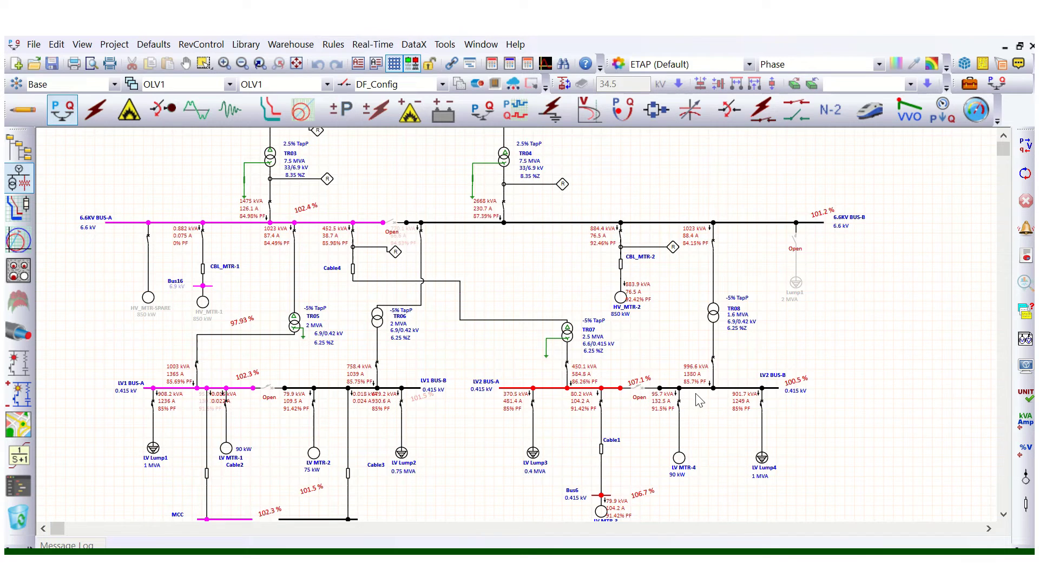
Step: Compare the Design and Normal loading percentages on the nameplate of lumped load LV Lump4, and cancel the editor
double_click(762, 459)
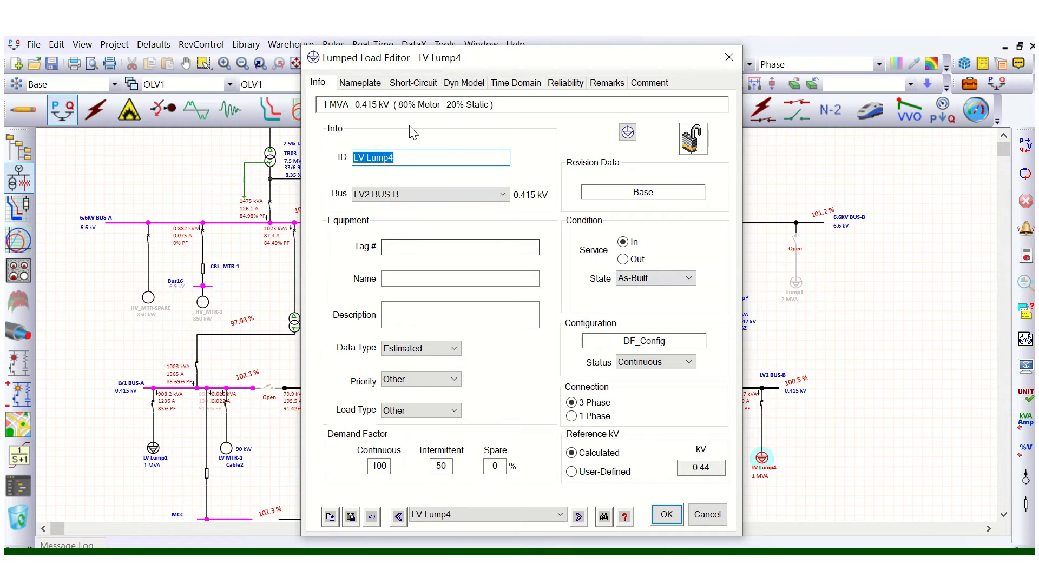
click(368, 86)
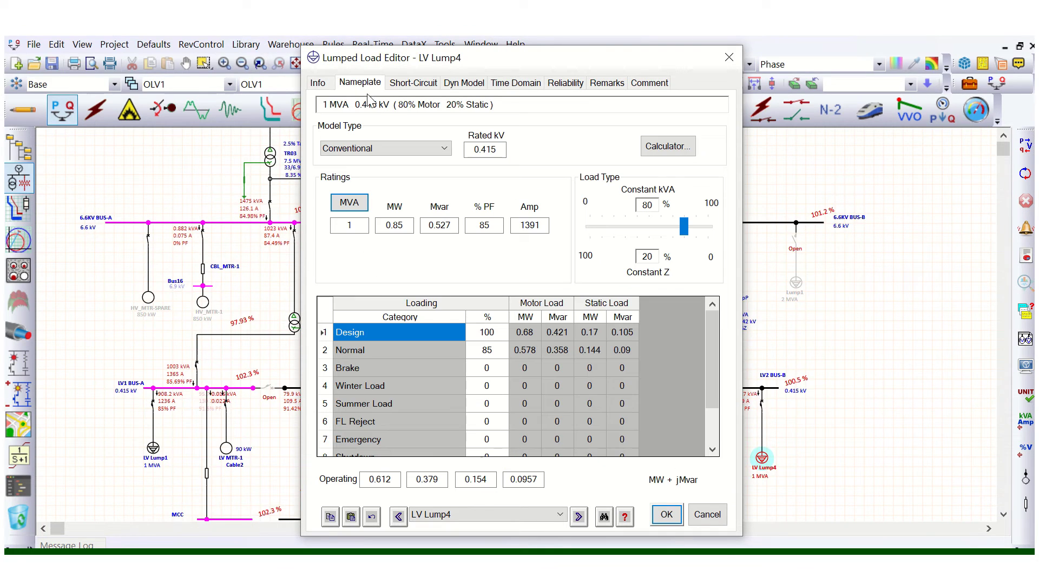
click(502, 351)
drag(502, 351, 471, 350)
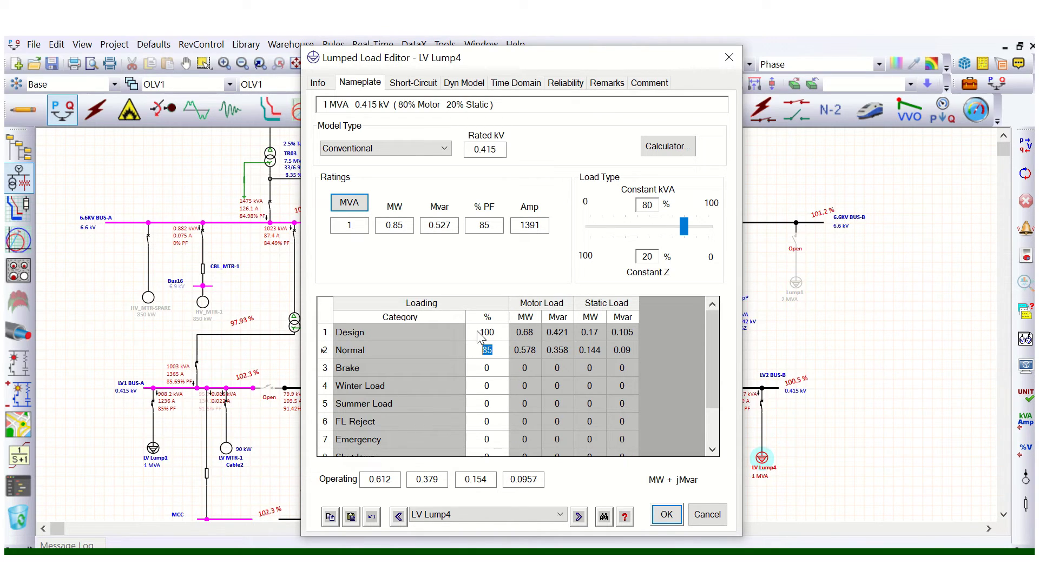
click(479, 332)
drag(481, 332, 505, 332)
click(496, 355)
click(698, 522)
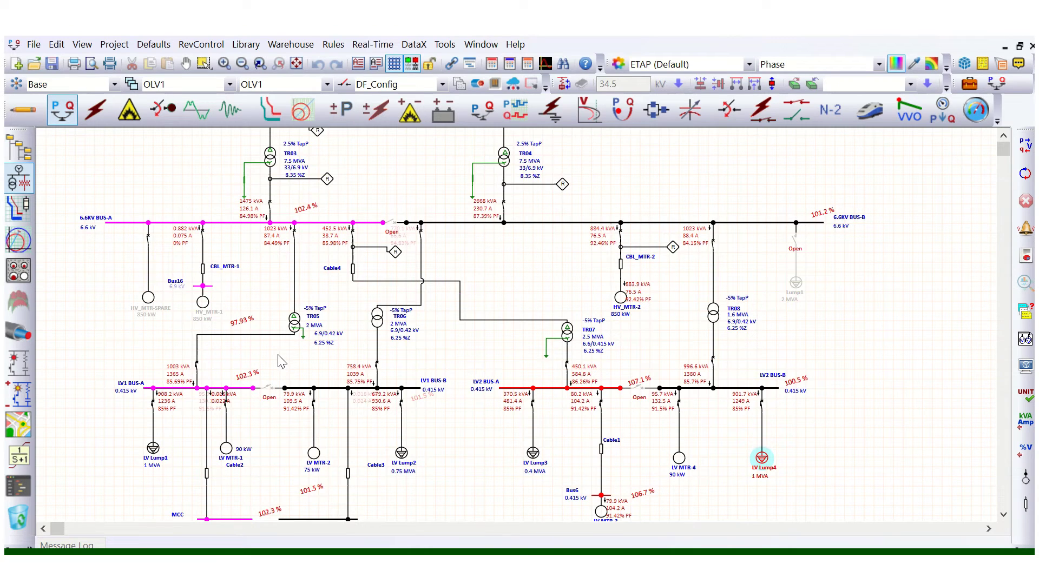
Step: Review the load flow results up to the grid, inspect the Normal loading percentage of motor HV_MTR-2, and cancel its editor
scroll(415, 372, up, 1)
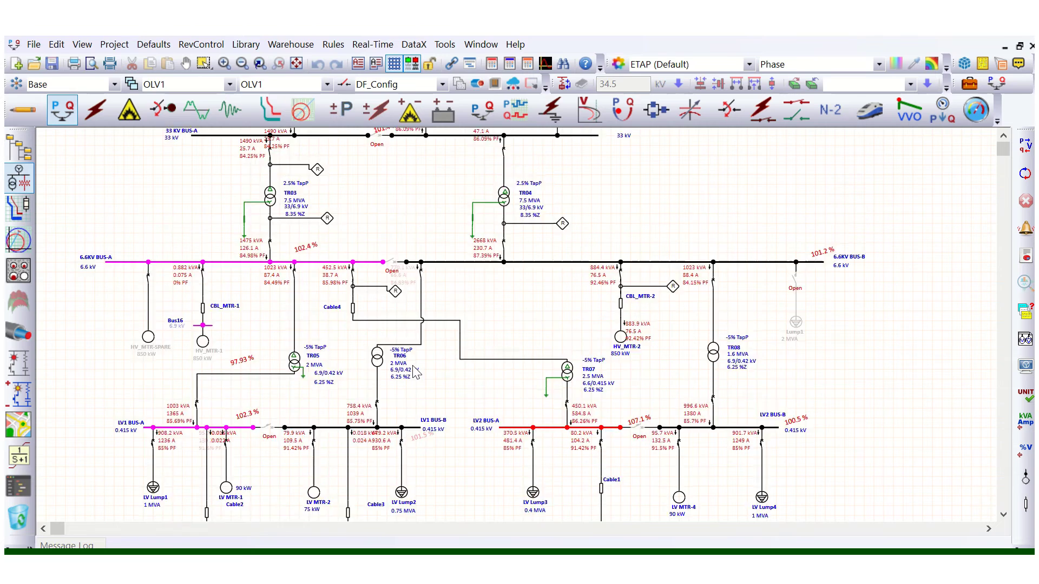
scroll(415, 373, up, 5)
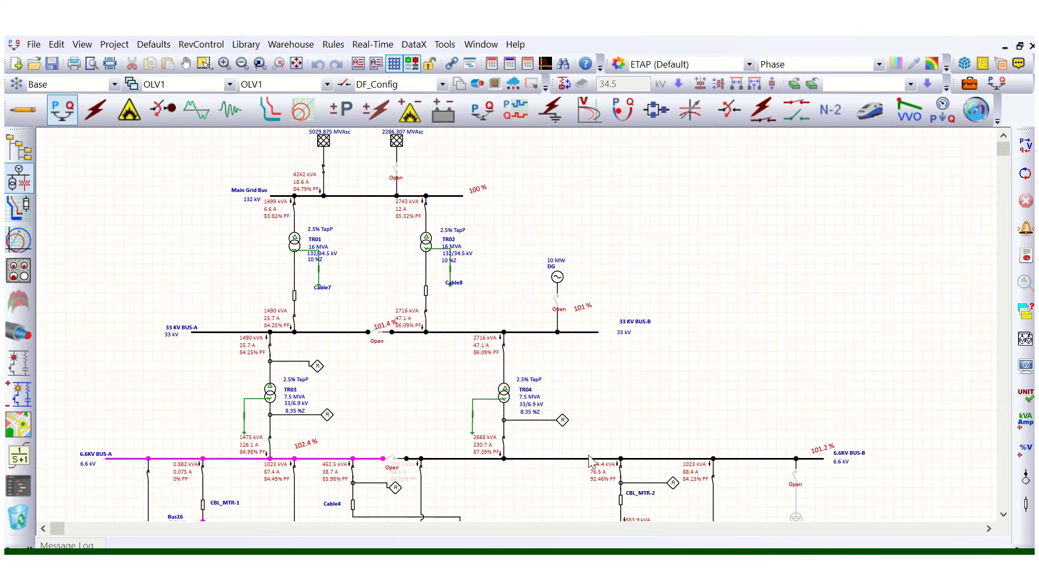
scroll(617, 405, down, 3)
scroll(640, 414, down, 1)
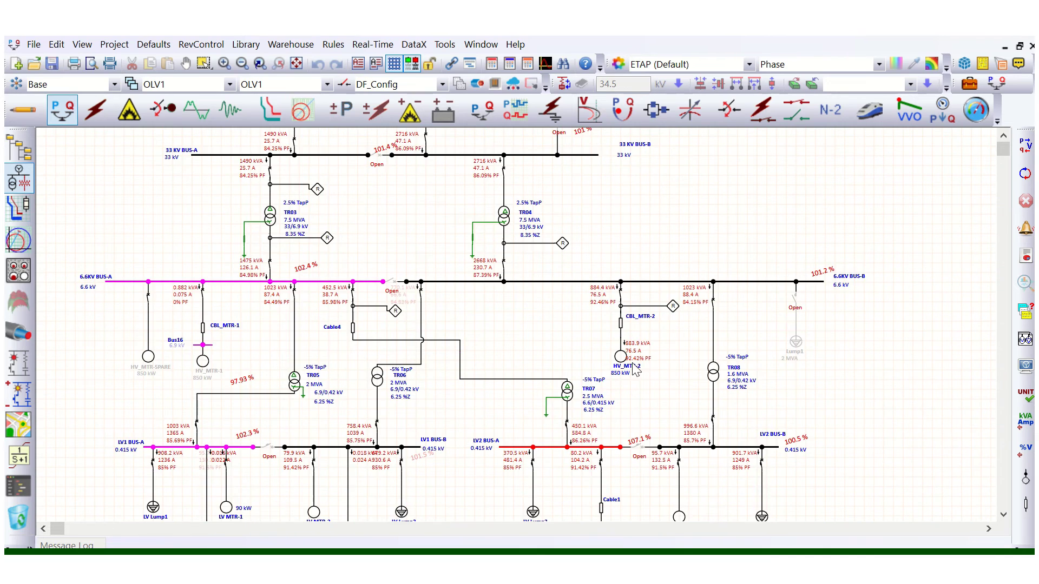
click(621, 358)
double_click(621, 359)
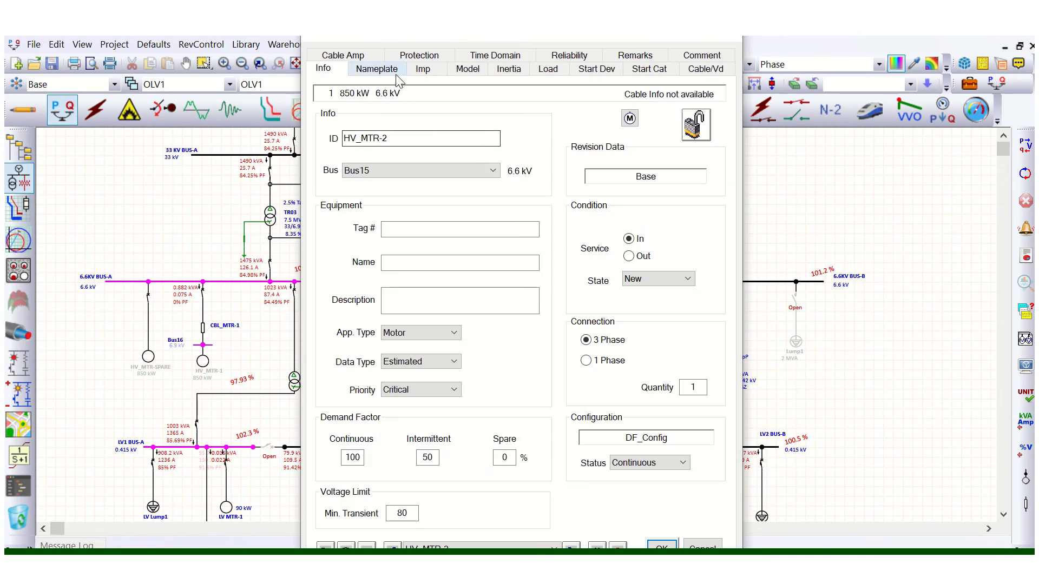
click(377, 68)
click(491, 339)
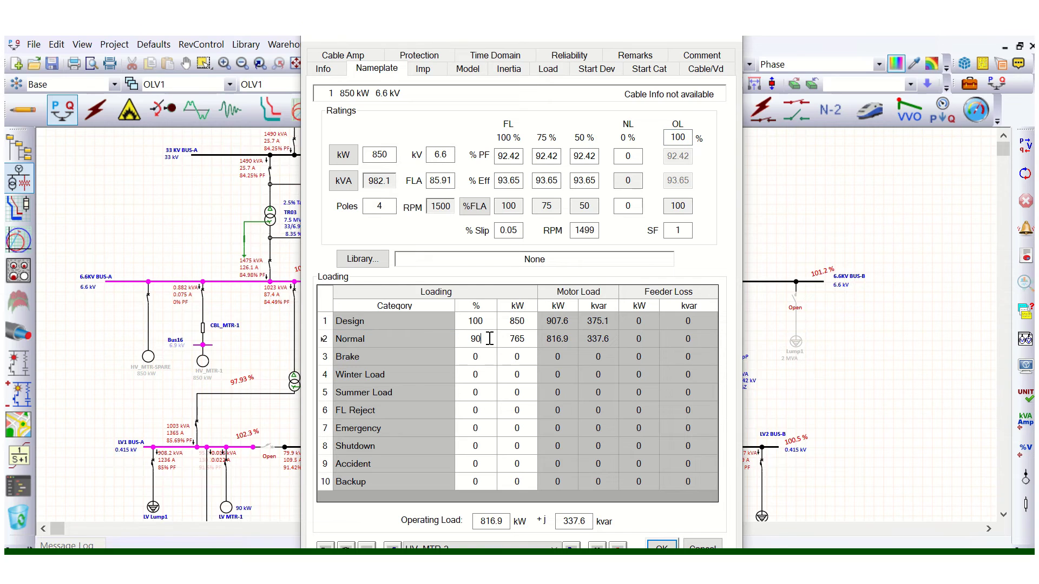
drag(490, 338, 465, 339)
drag(482, 340, 471, 339)
click(709, 544)
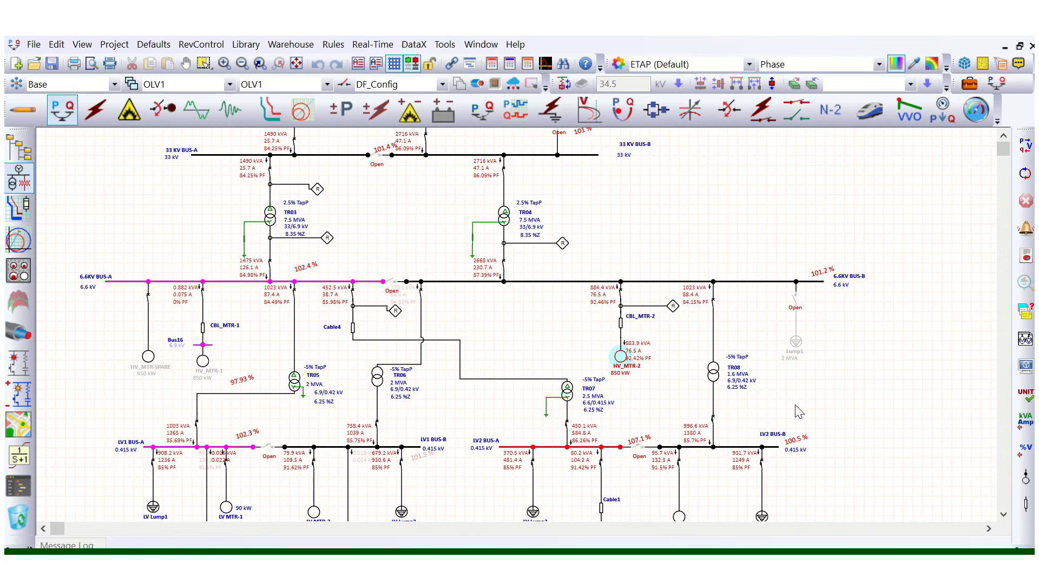
Step: Select motor LV MTR-4 on the 0.415 kV bus LV2 BUS-B
scroll(646, 387, down, 2)
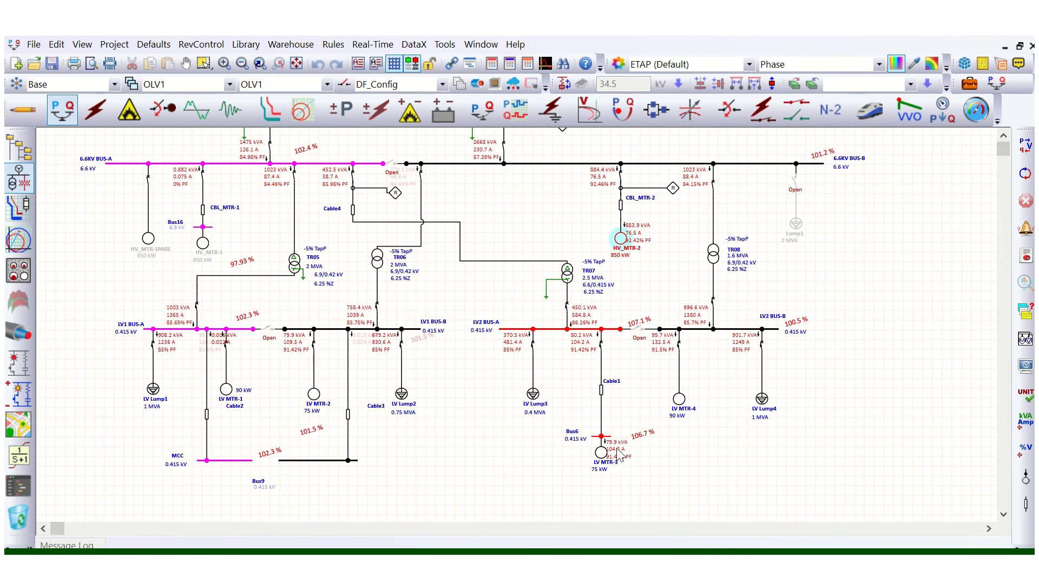
click(679, 399)
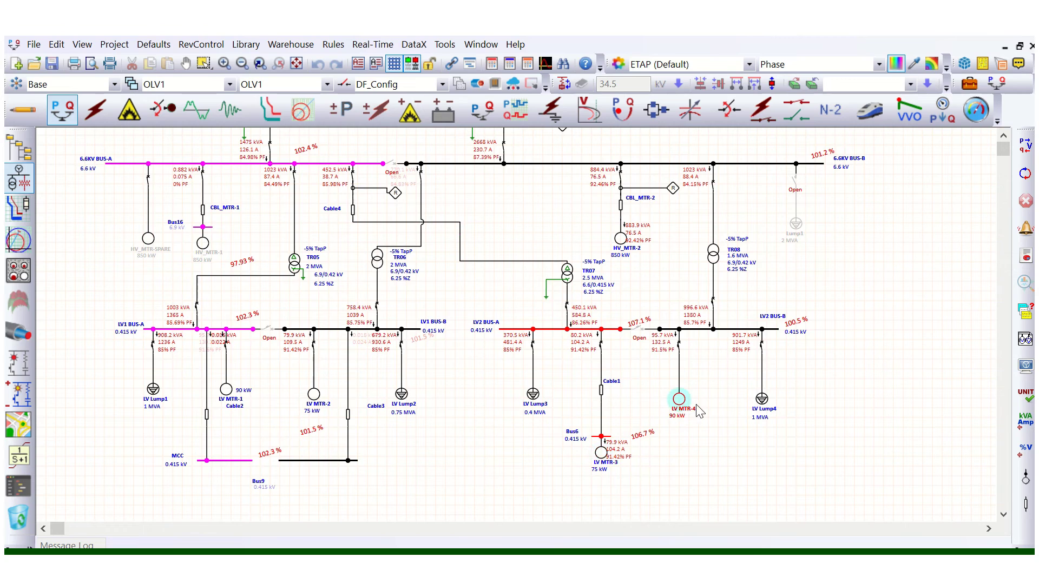
Step: Select lumped load LV Lump4 on bus LV2 BUS-B and look over the load flow results up to the 33 kV buses
click(763, 400)
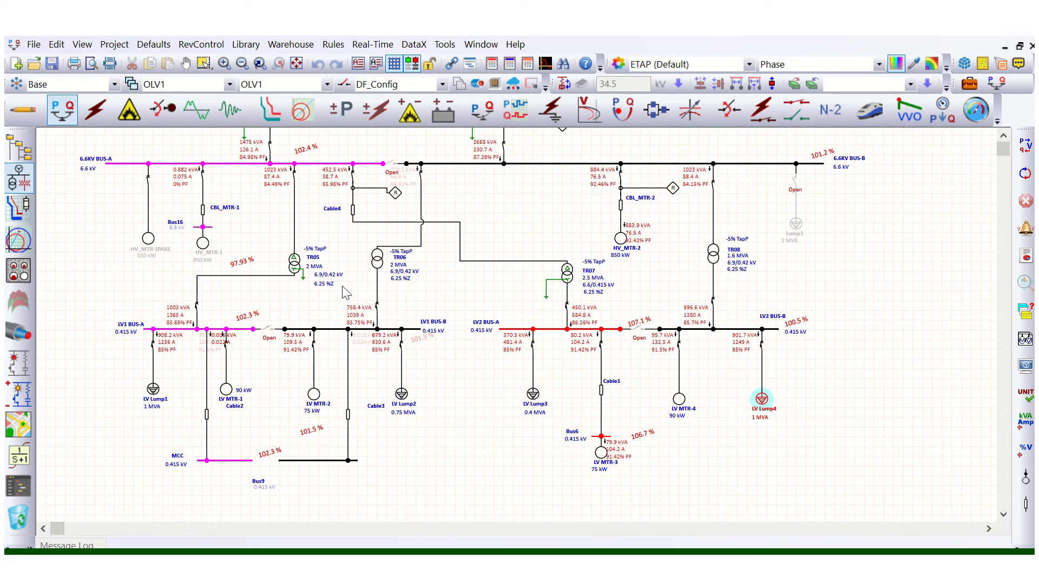
scroll(412, 305, up, 3)
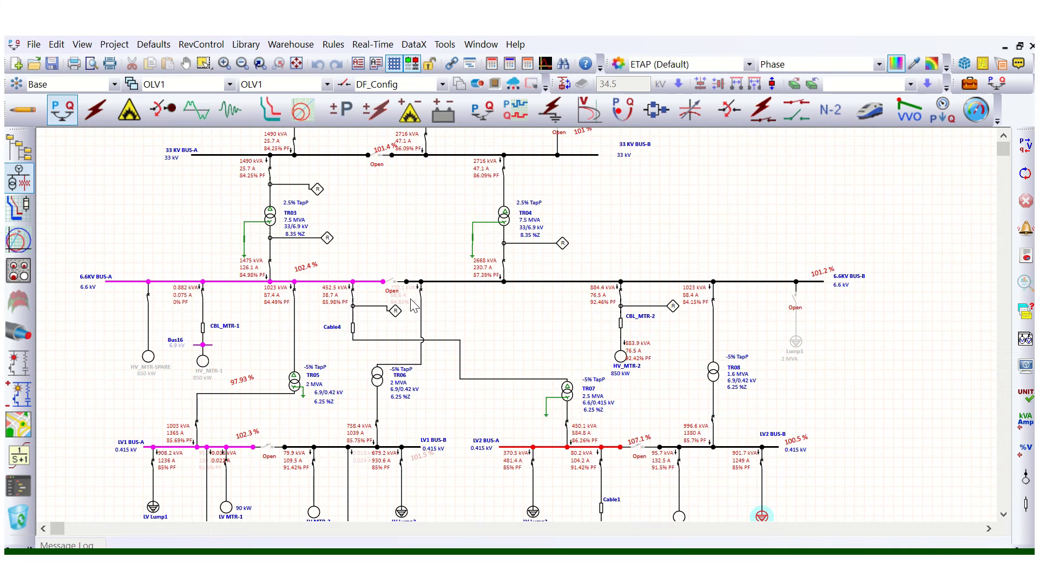
Step: Set study case LF to the Normal loading category with the load diversity factor set to None, and accept the changes
click(976, 110)
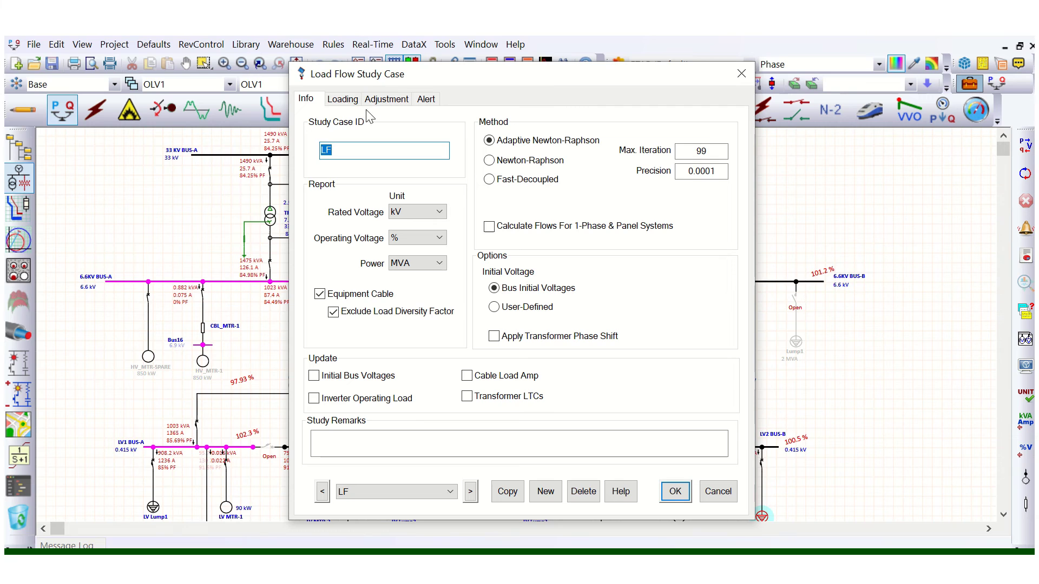
click(349, 101)
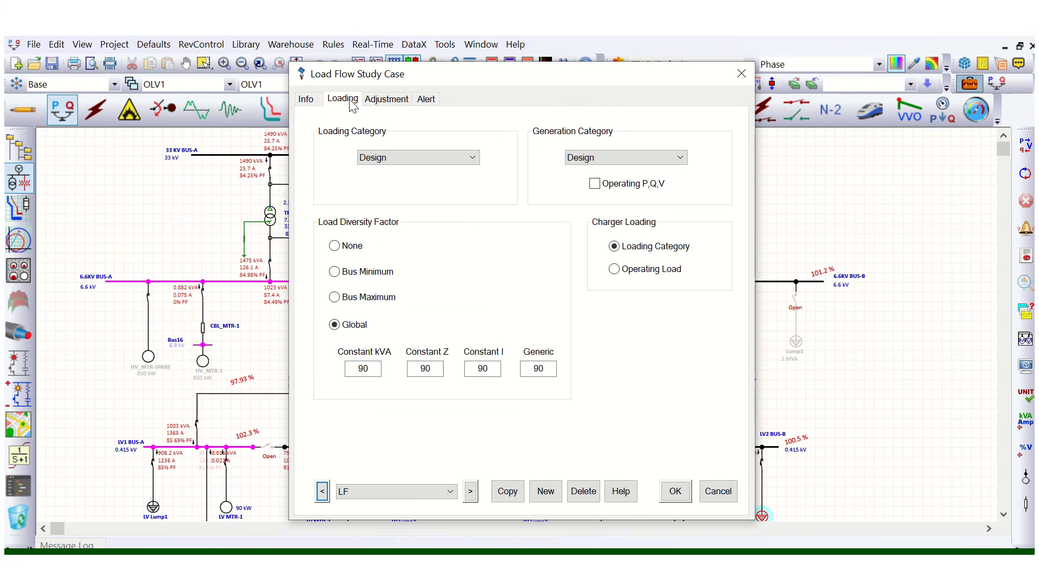
click(334, 246)
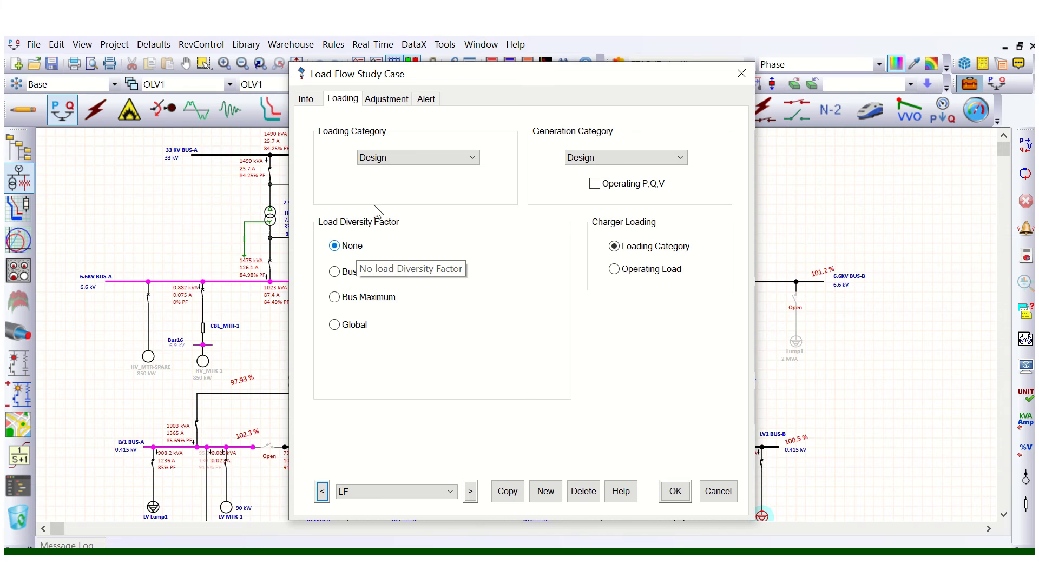
click(392, 157)
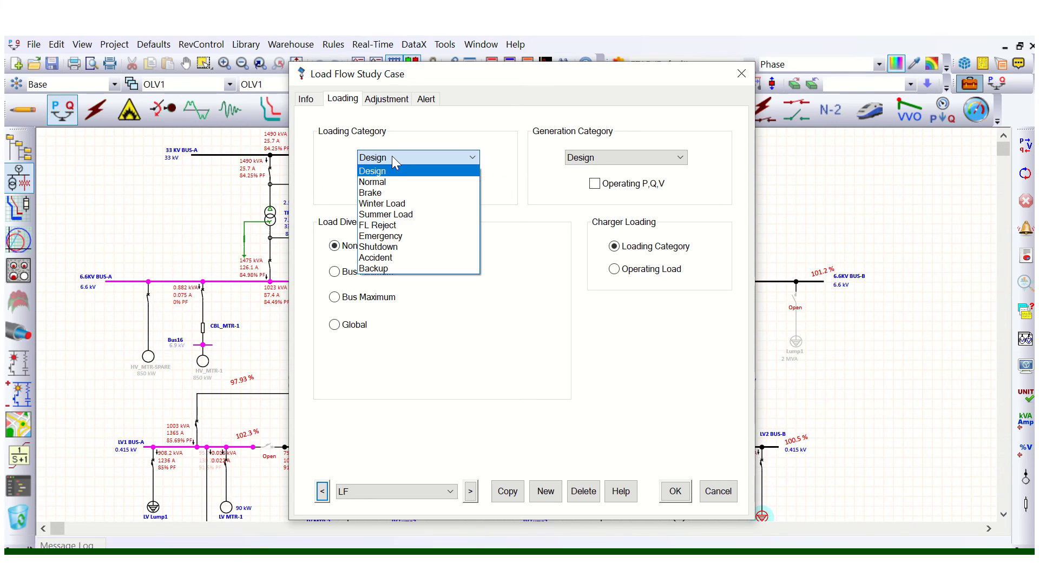
click(386, 182)
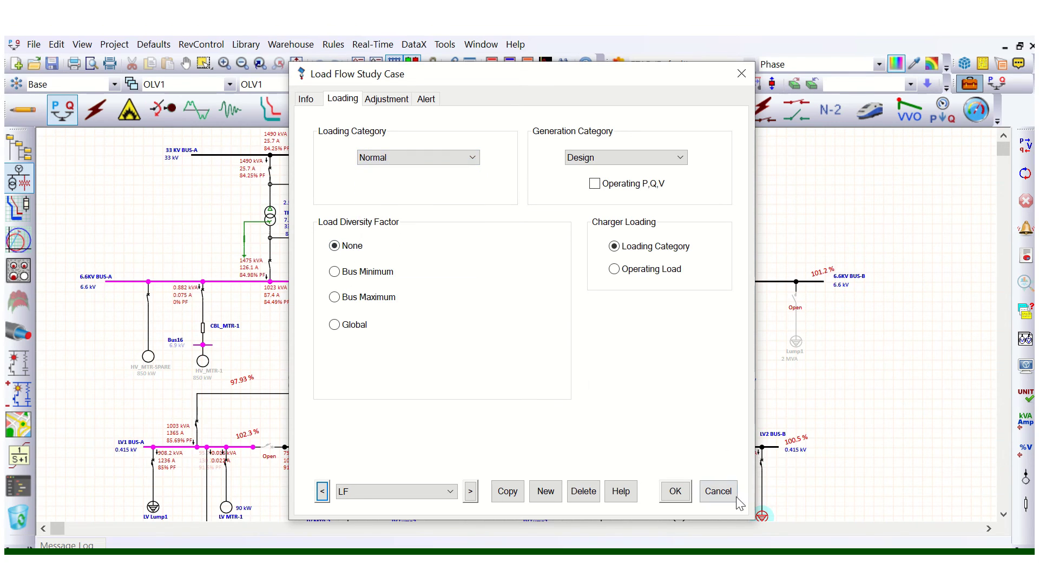
click(681, 497)
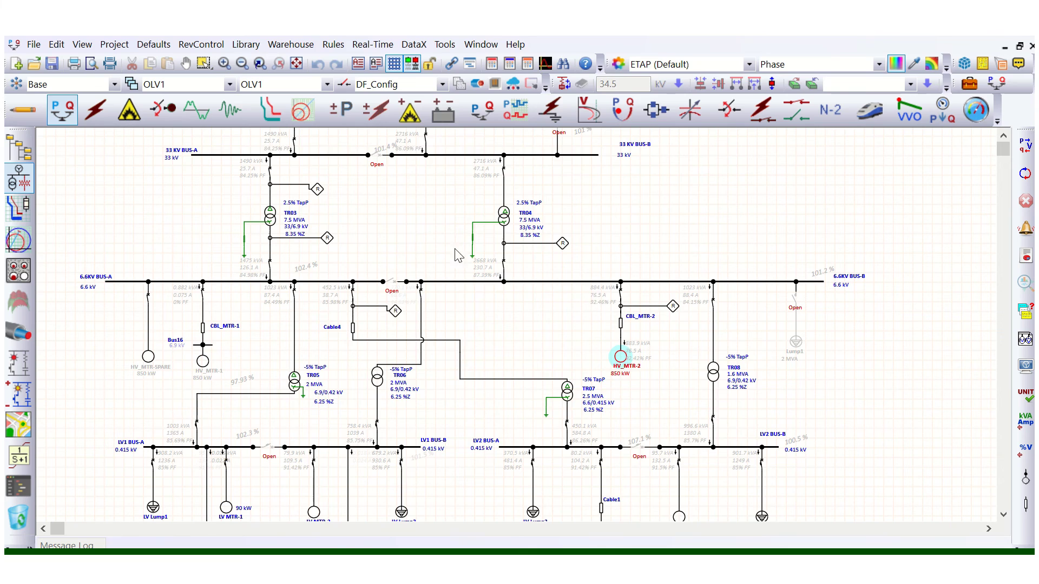
Step: Inspect the Normal loading percentage and kW on the nameplate of motor HV_MTR-2, and close its editor
click(376, 68)
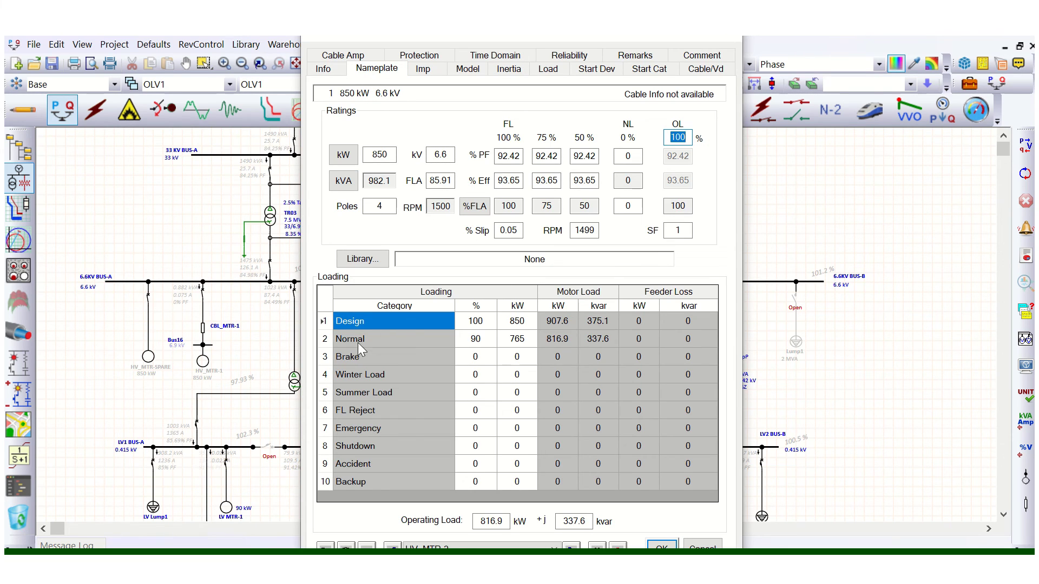
click(390, 337)
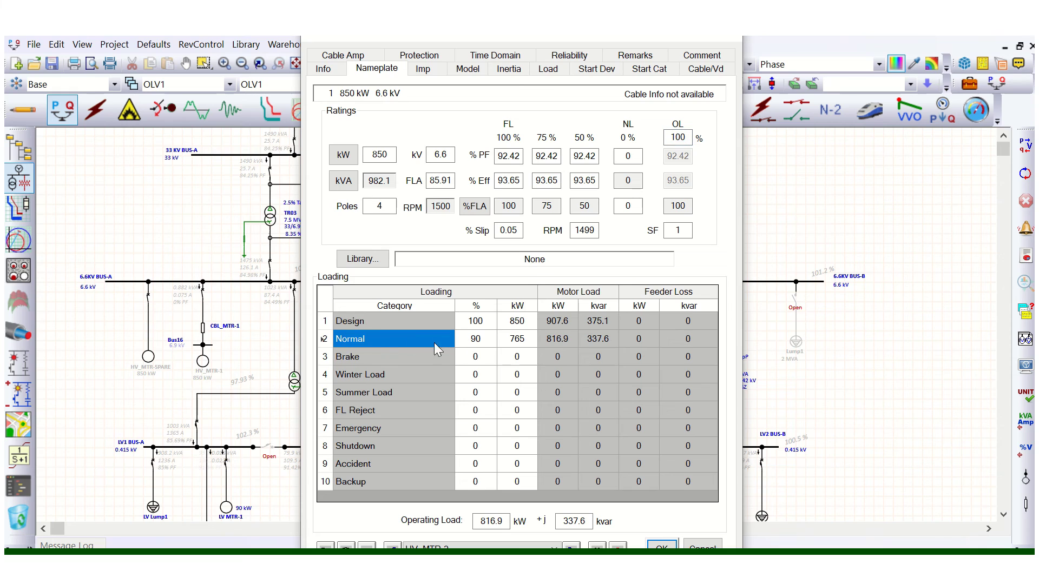
click(485, 340)
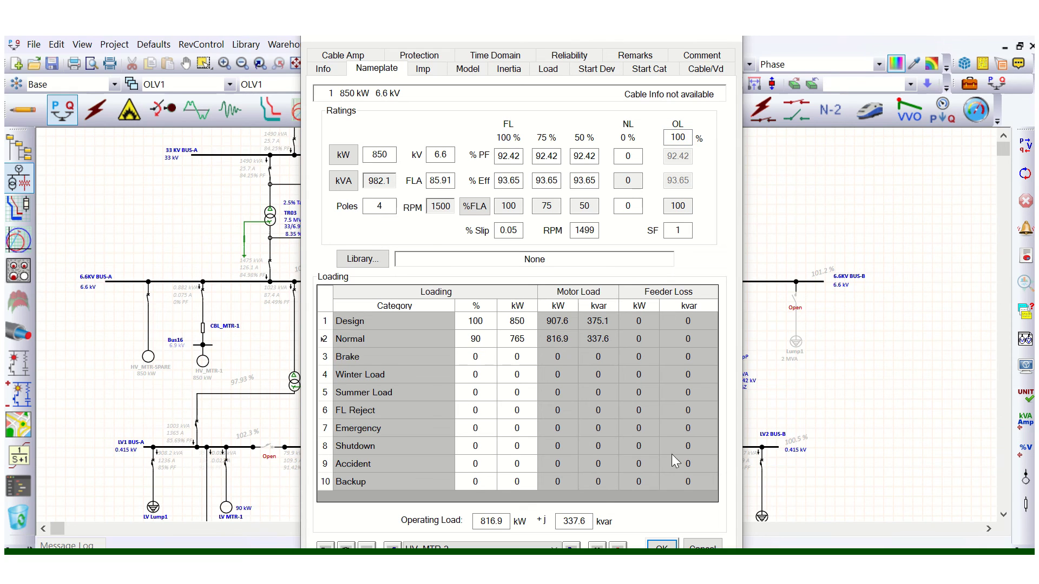
click(487, 339)
click(515, 339)
drag(516, 338, 530, 340)
click(737, 39)
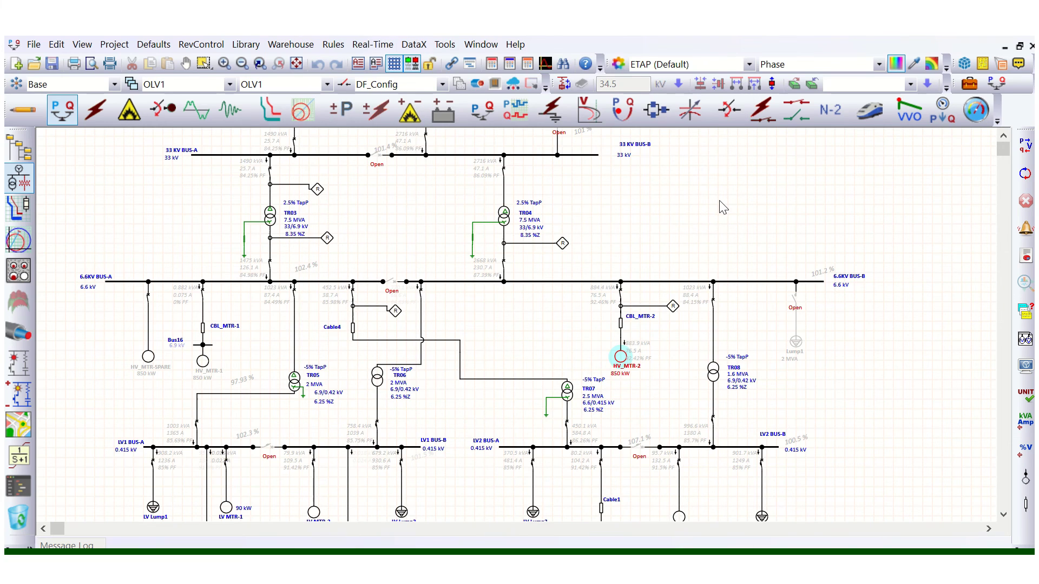
Step: Run the load flow with the Normal loading category and review the results between the Main Grid Bus and the 6.6 kV buses
click(1024, 145)
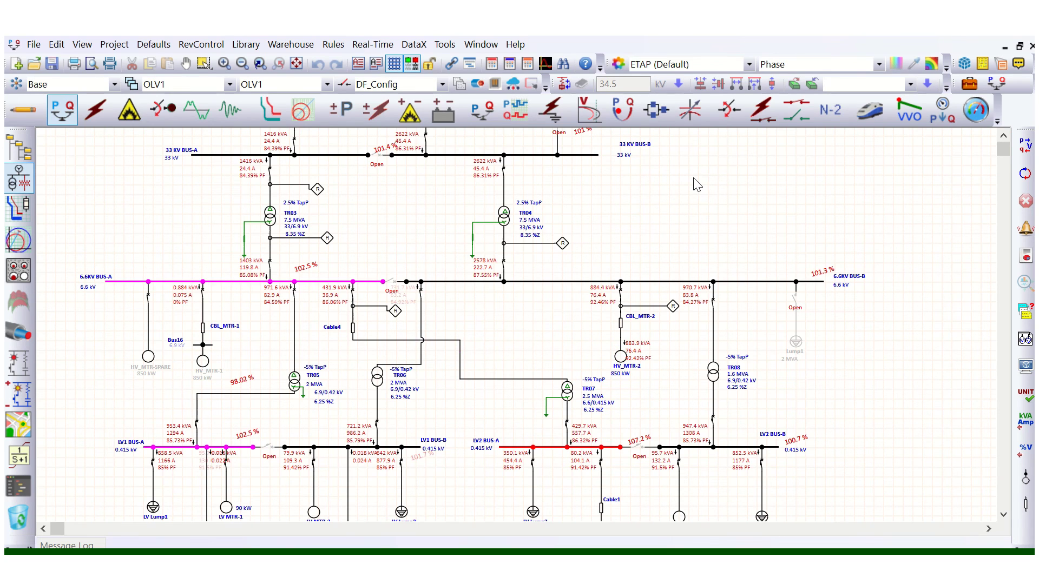
scroll(365, 327, up, 3)
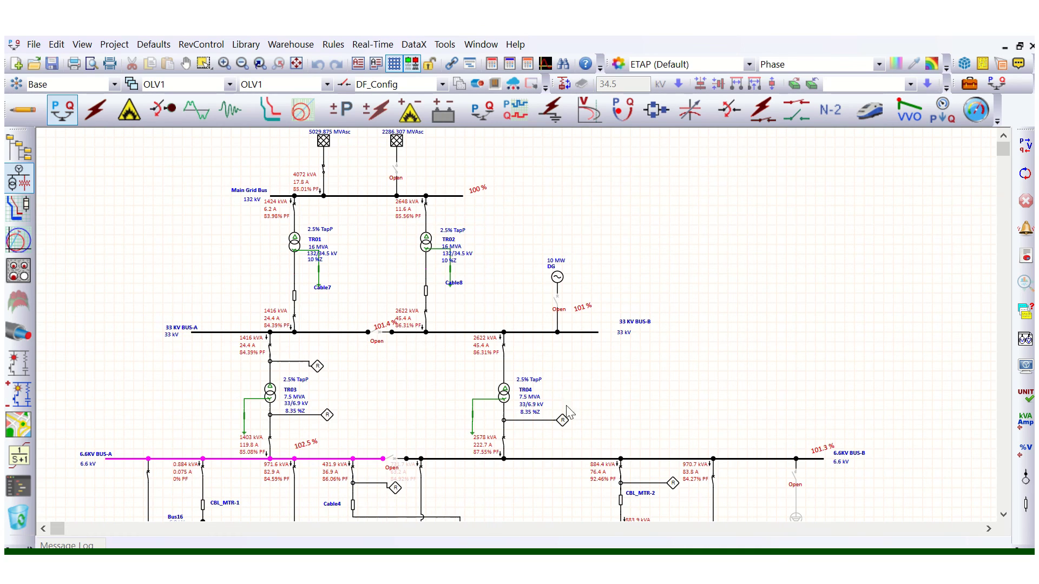
scroll(687, 364, down, 3)
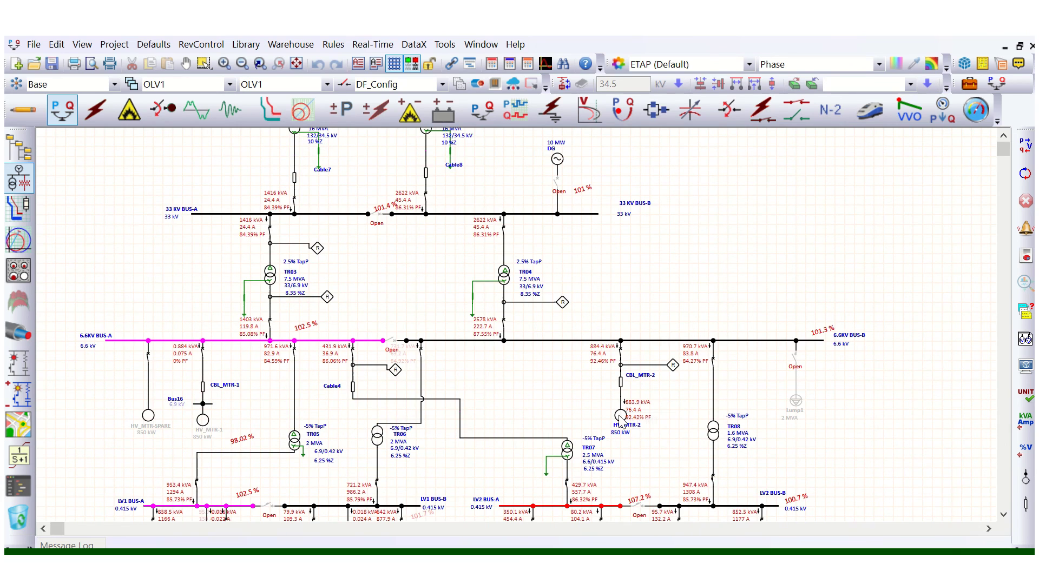